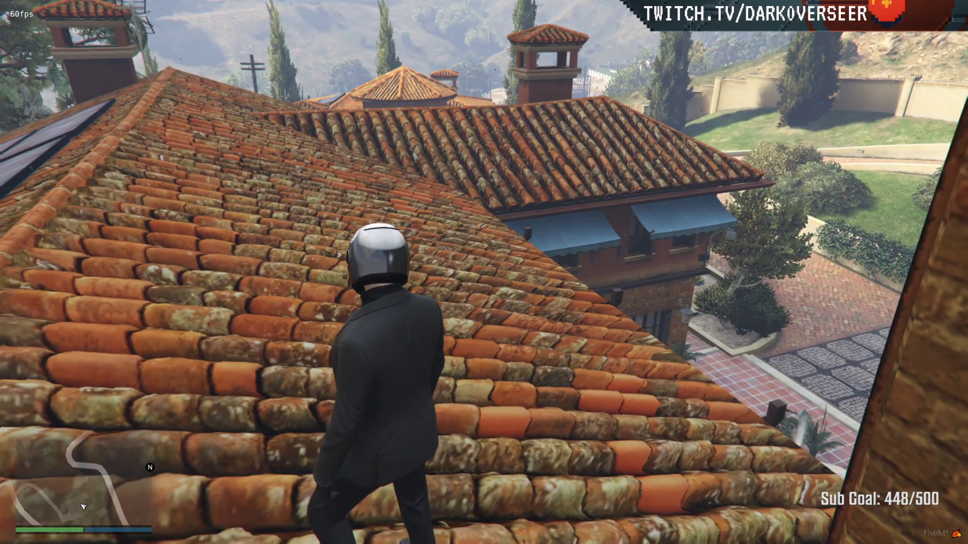
Walk the helmeted character up the mansion's tiled roof and switch on NoClip
key(w)
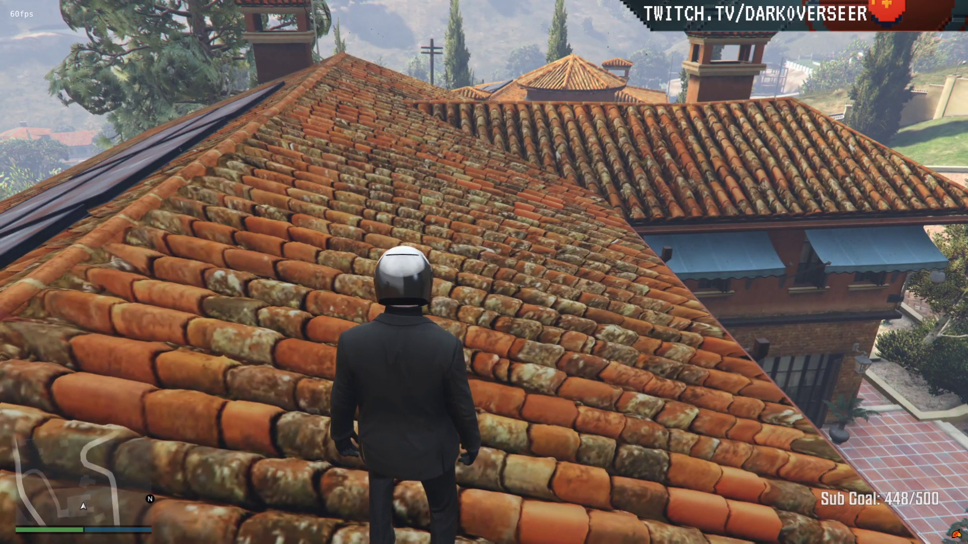
key(d)
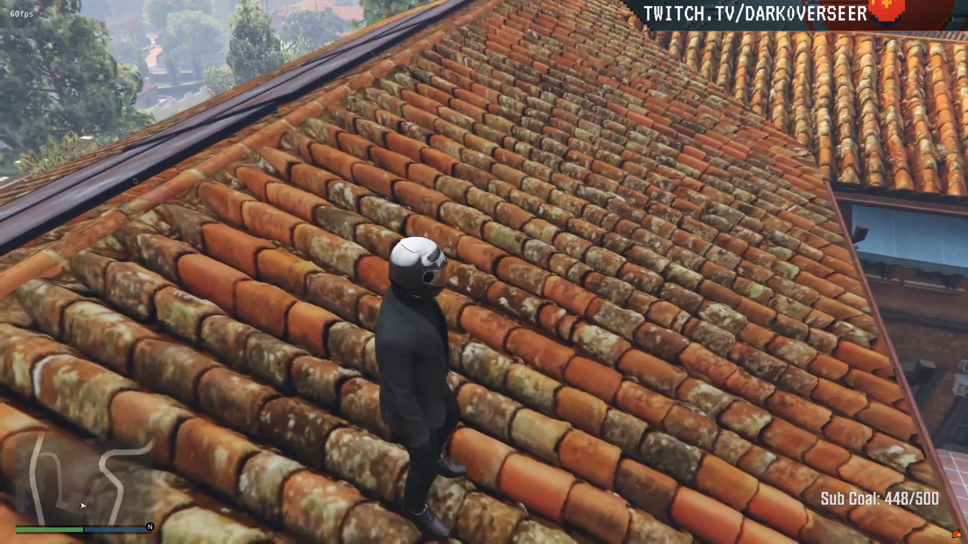
key(F2)
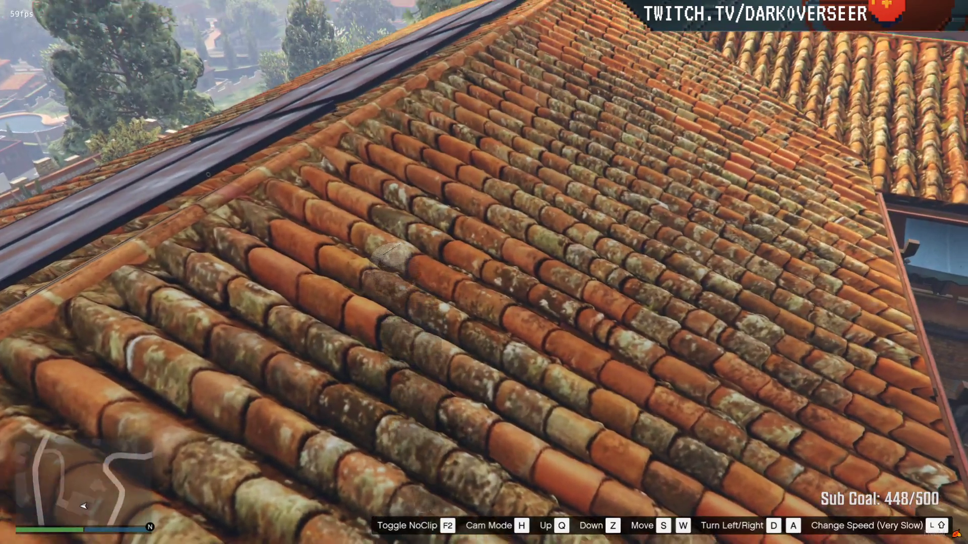
Drop through the roof, leave NoClip, walk into the brick passage and switch to first person
key(z)
key(F2)
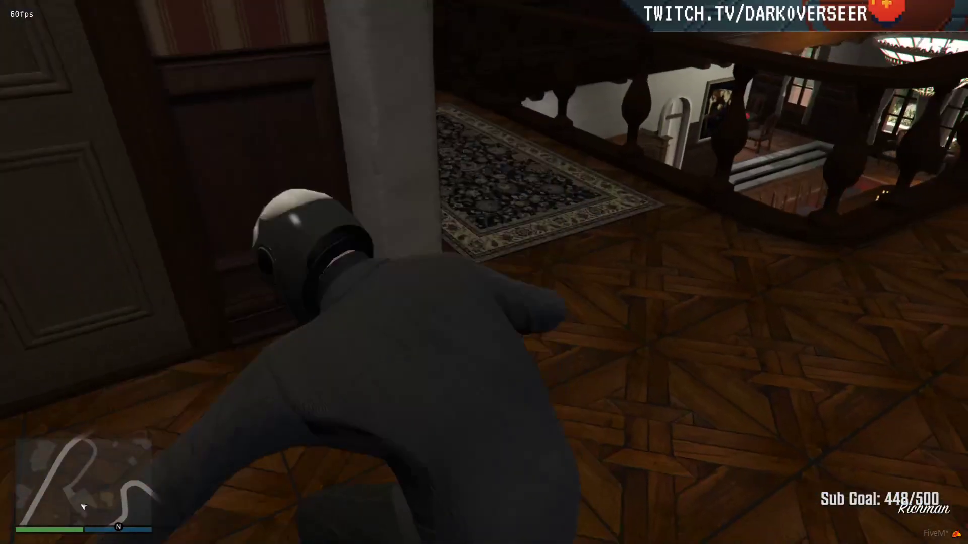
key(w)
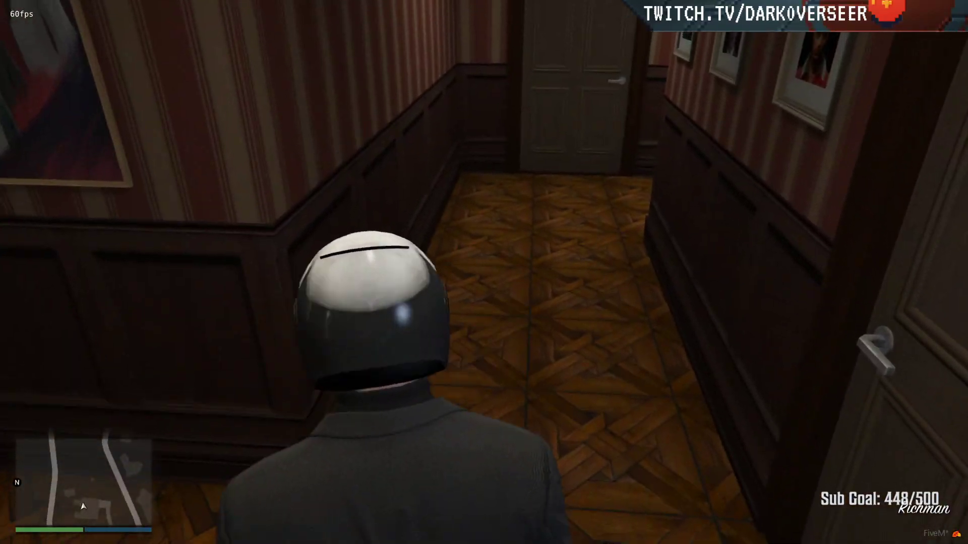
key(w)
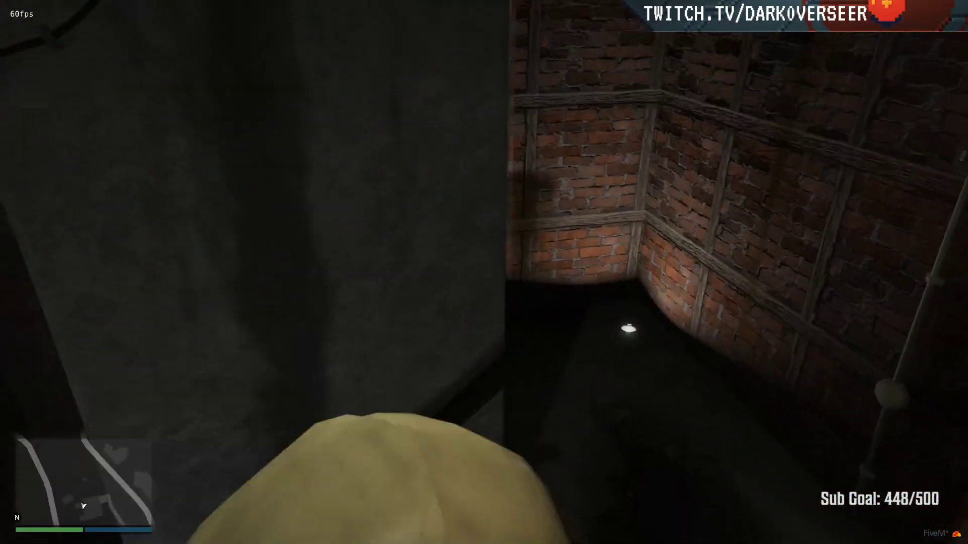
key(w)
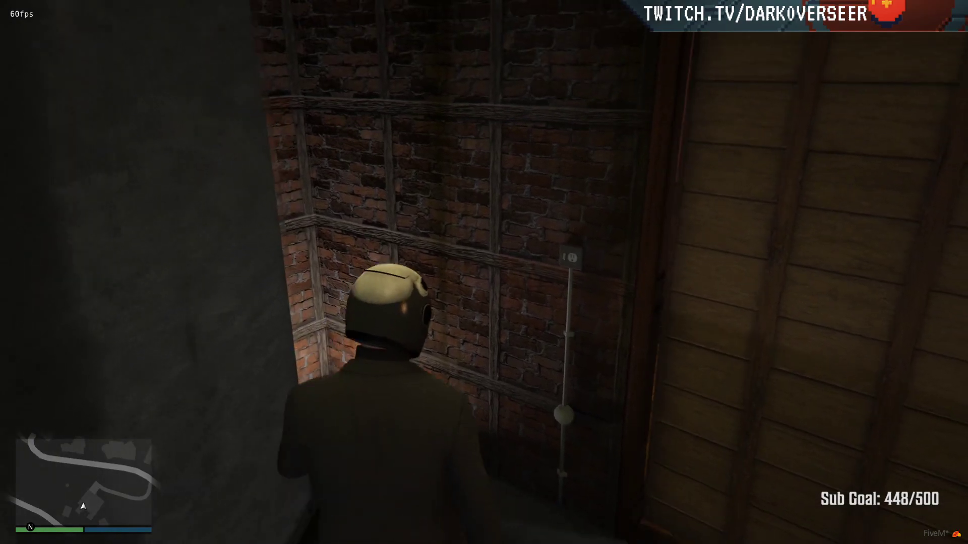
key(w)
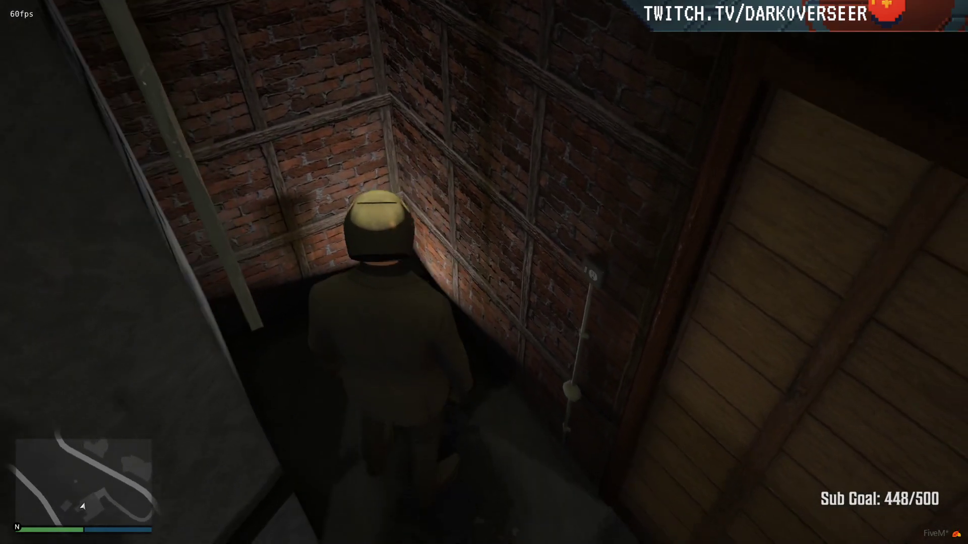
key(v)
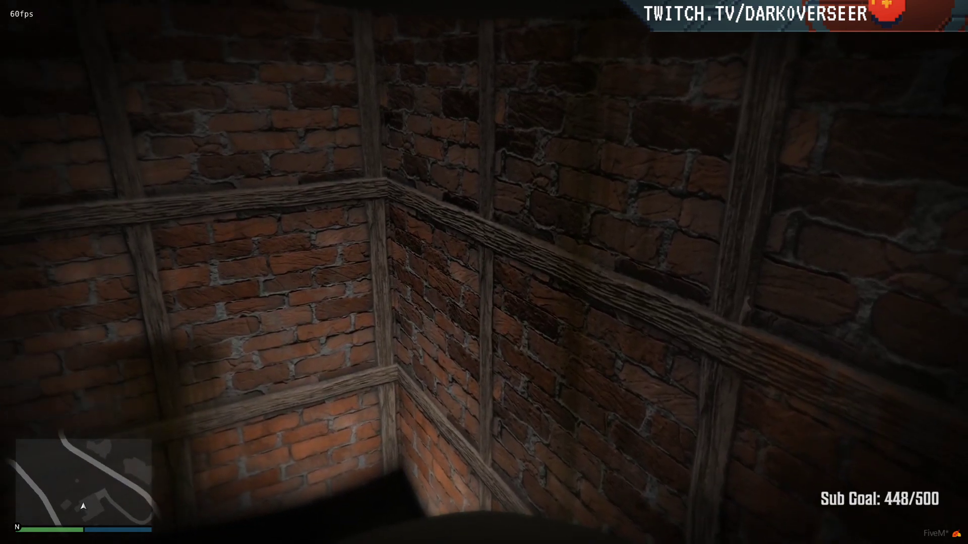
Return to third person and walk through the hallway and balcony down to the dining hall
key(v)
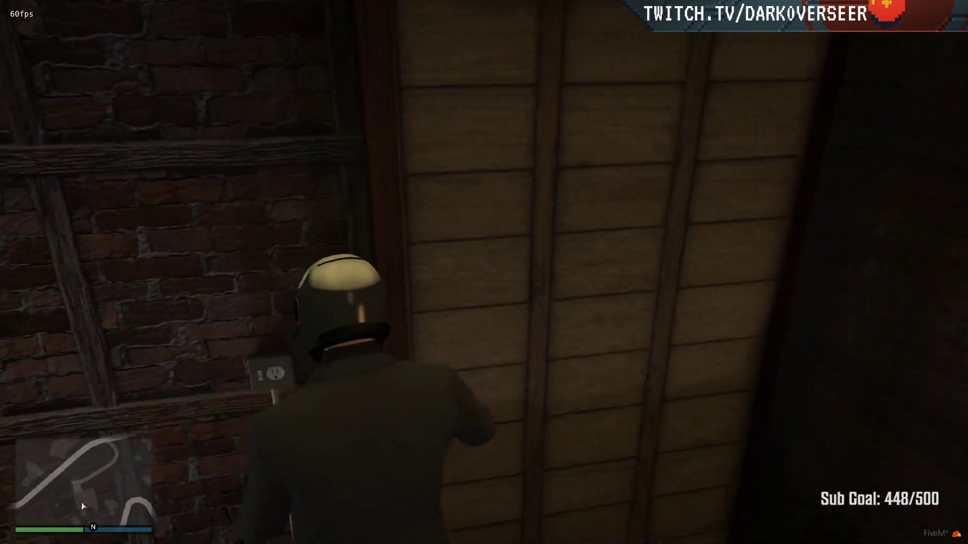
key(w)
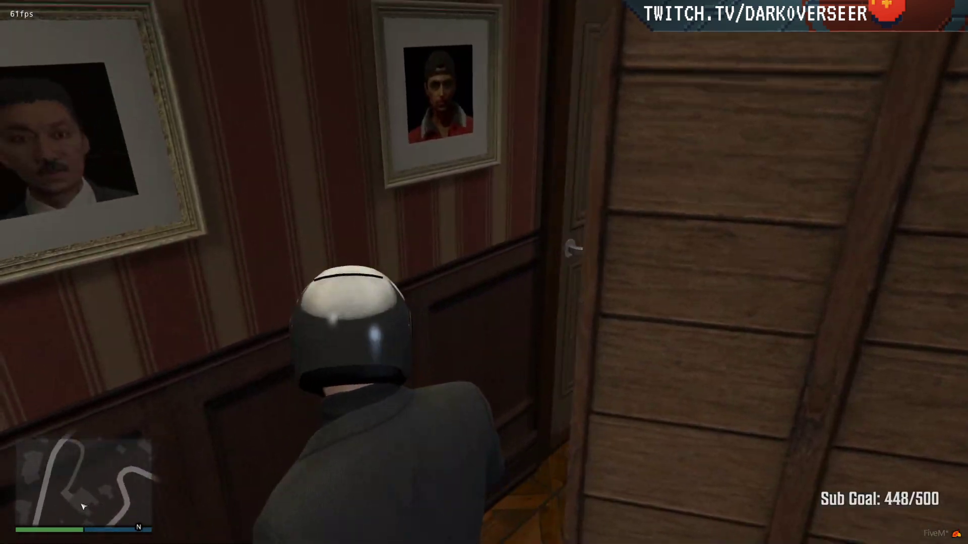
key(w)
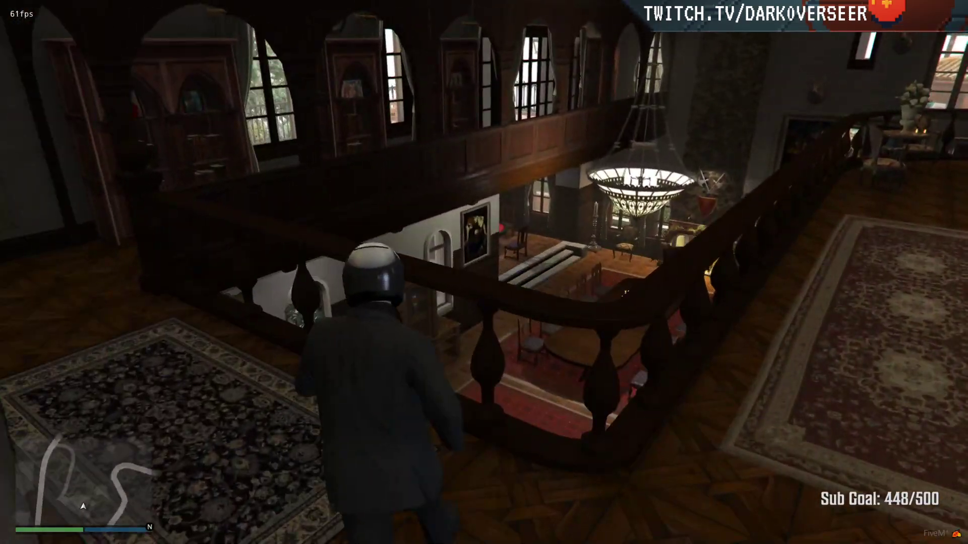
key(w)
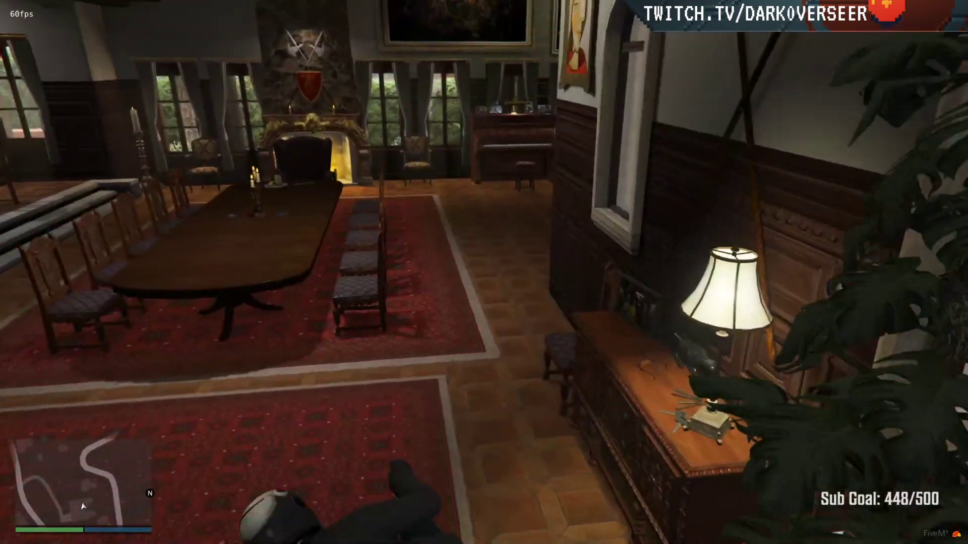
Walk up to the stone fireplace and look over its shield, base and candles
key(w)
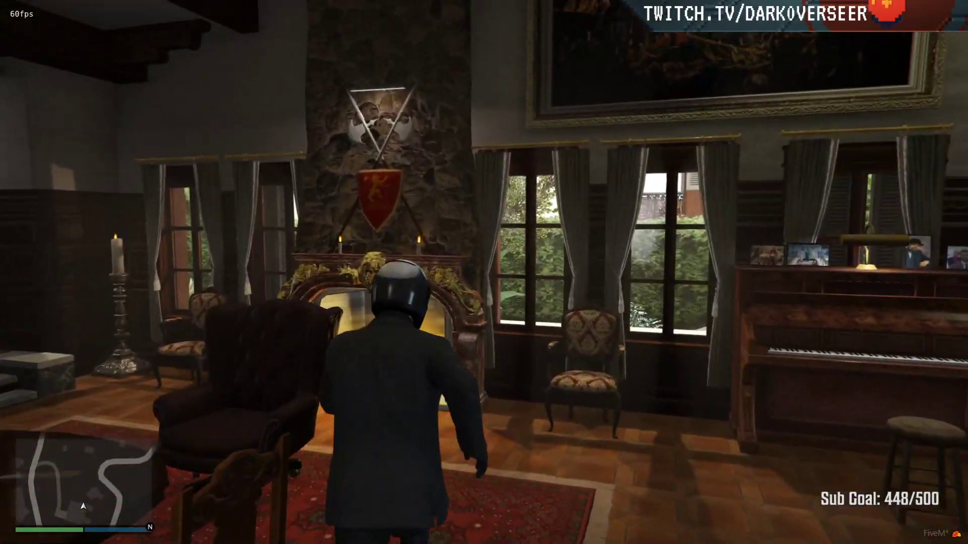
key(w)
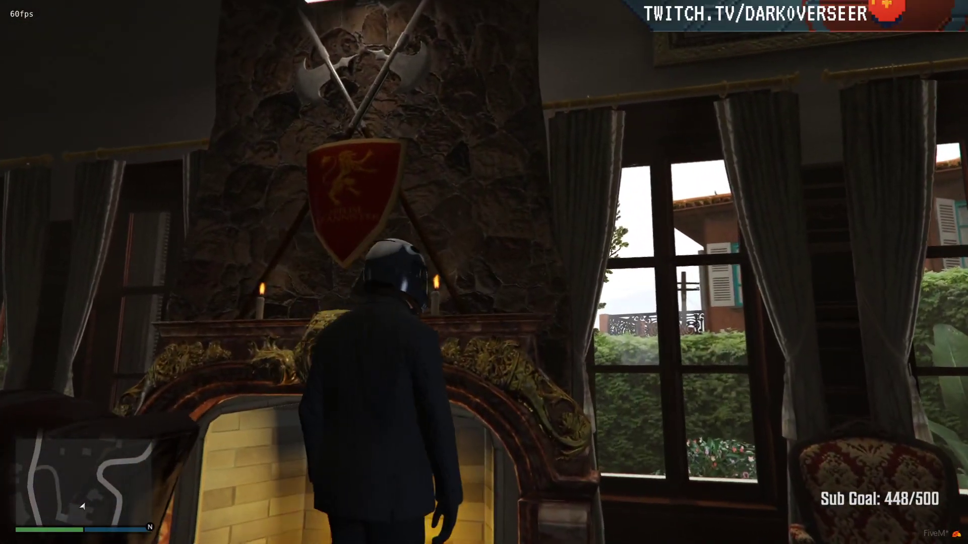
key(w)
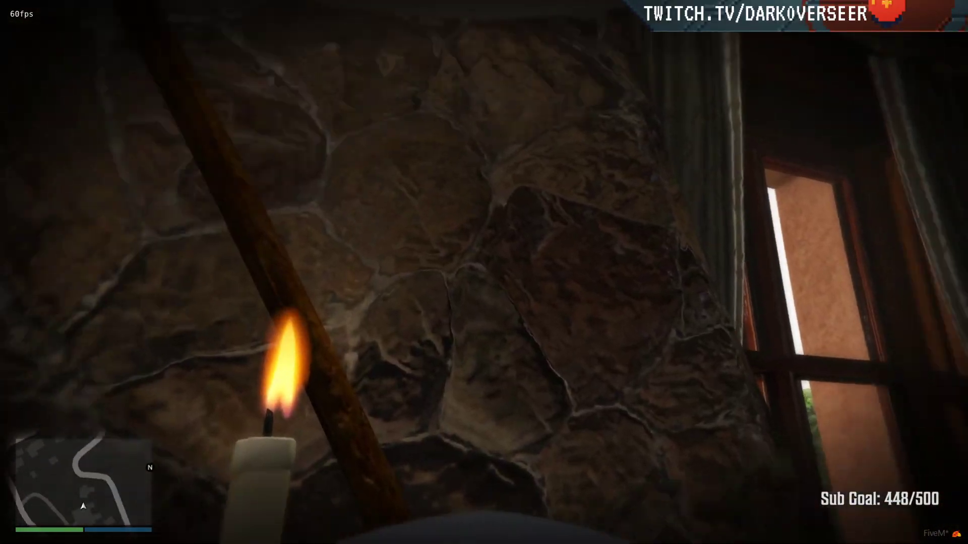
key(s)
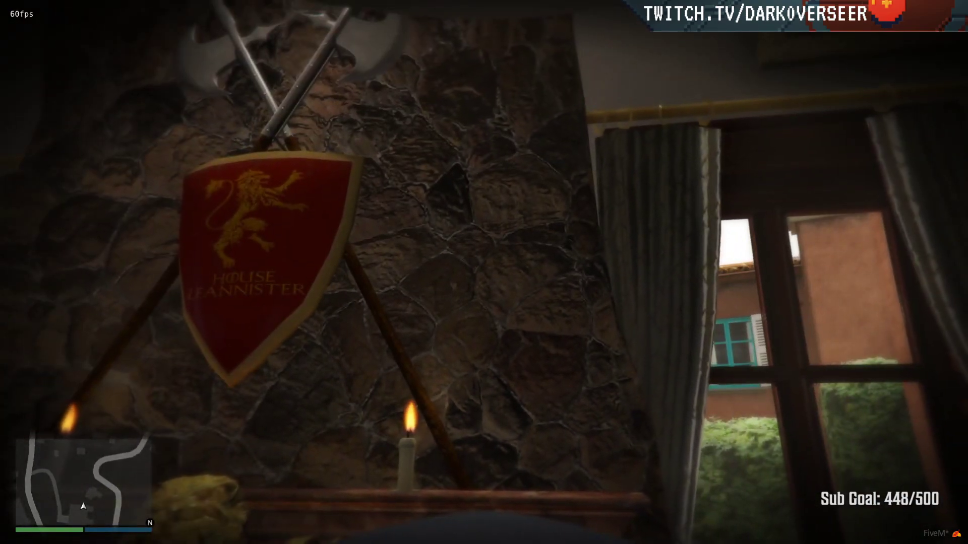
key(s)
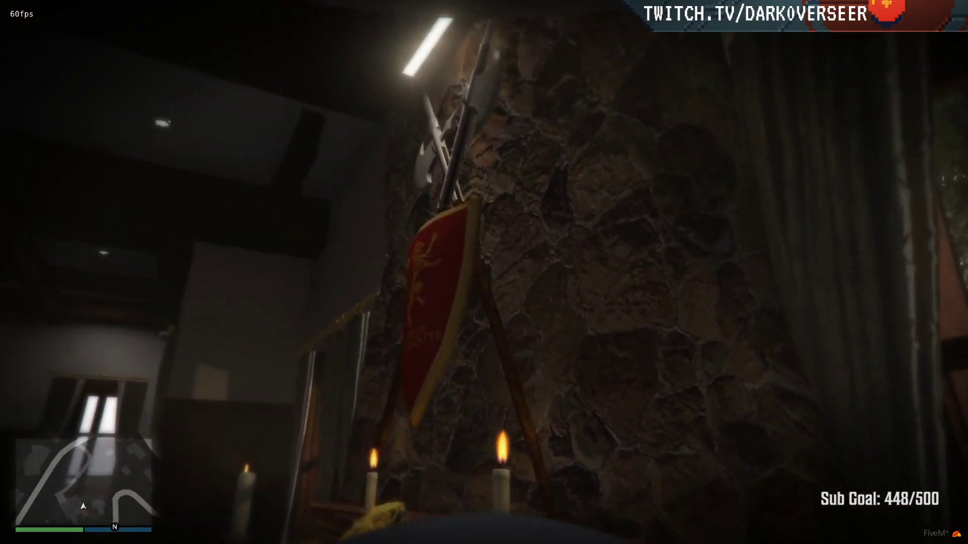
key(w)
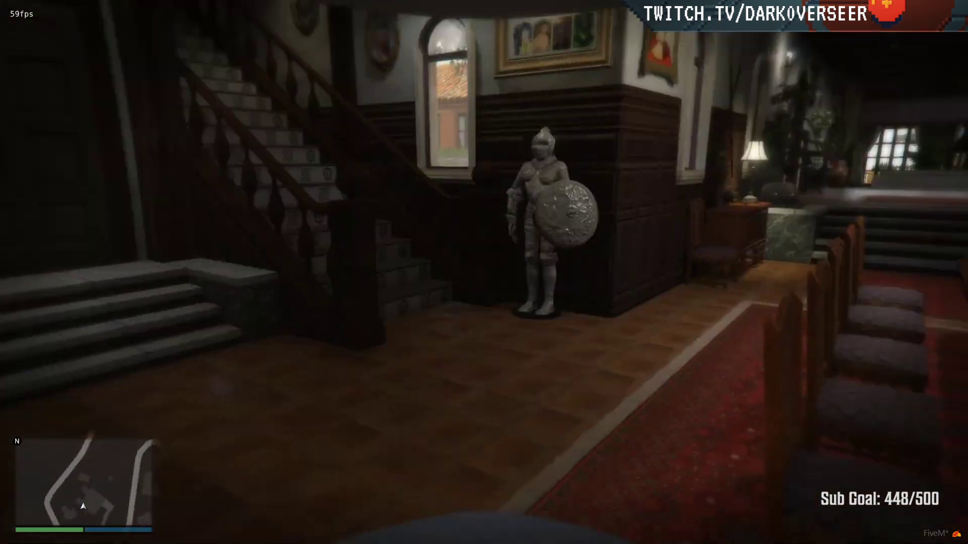
key(v)
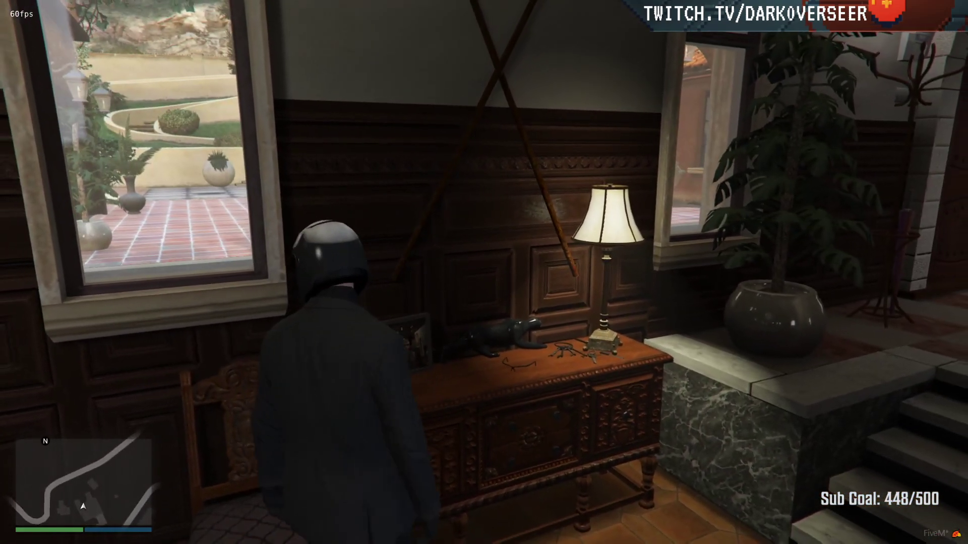
key(v)
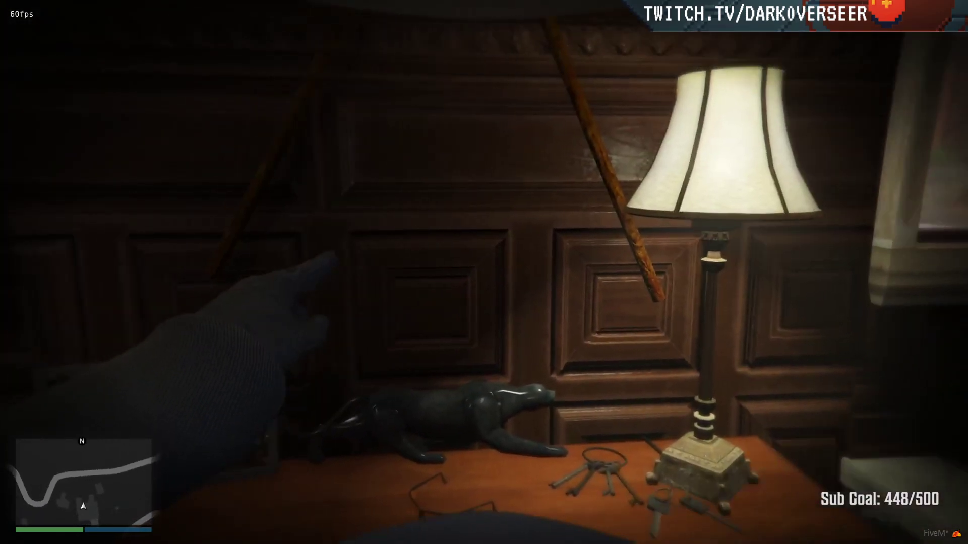
key(w)
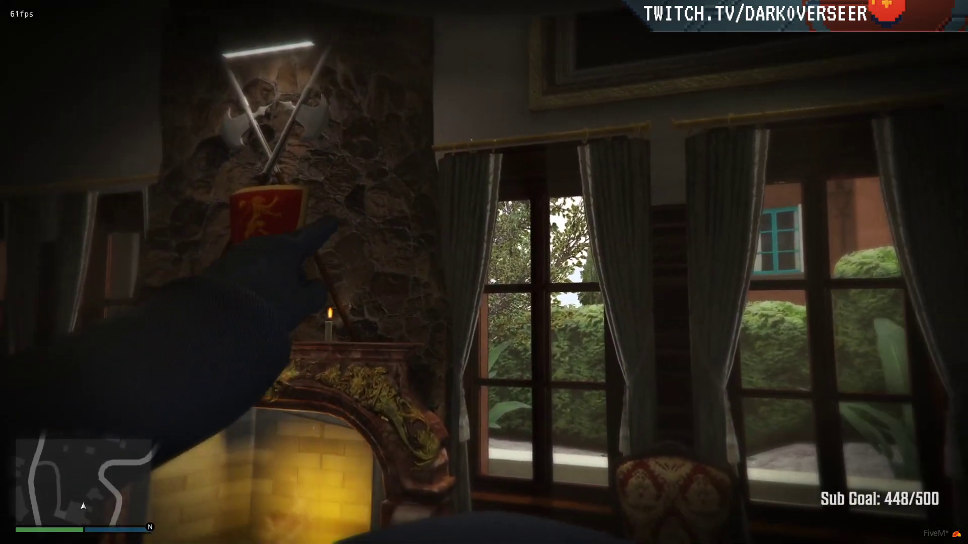
Walk down past the circular sofa and aquarium into the red lounge to the lamp
key(w)
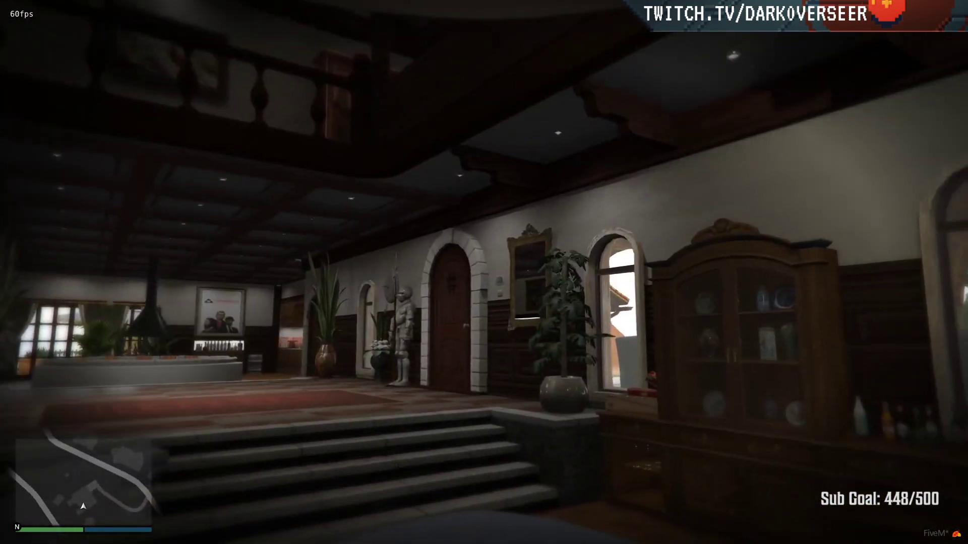
key(w)
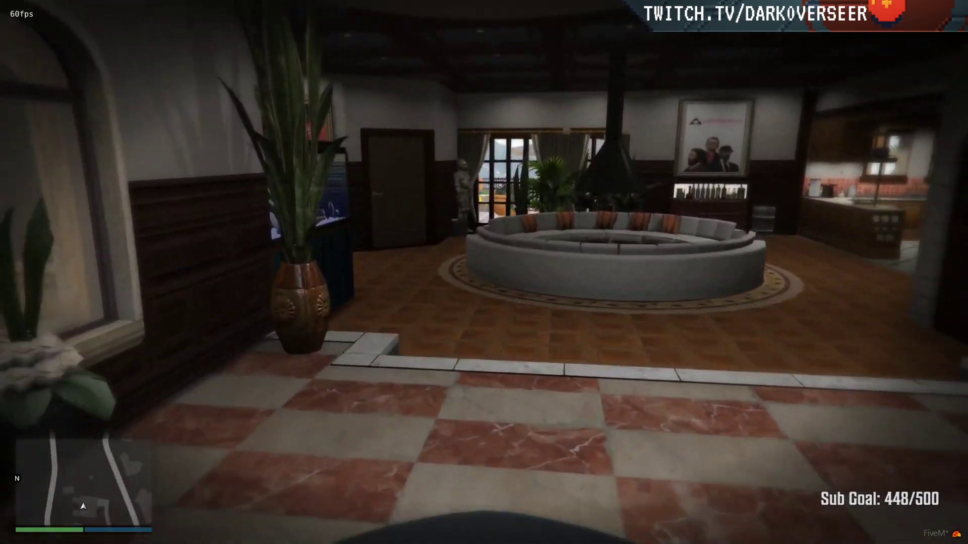
key(w)
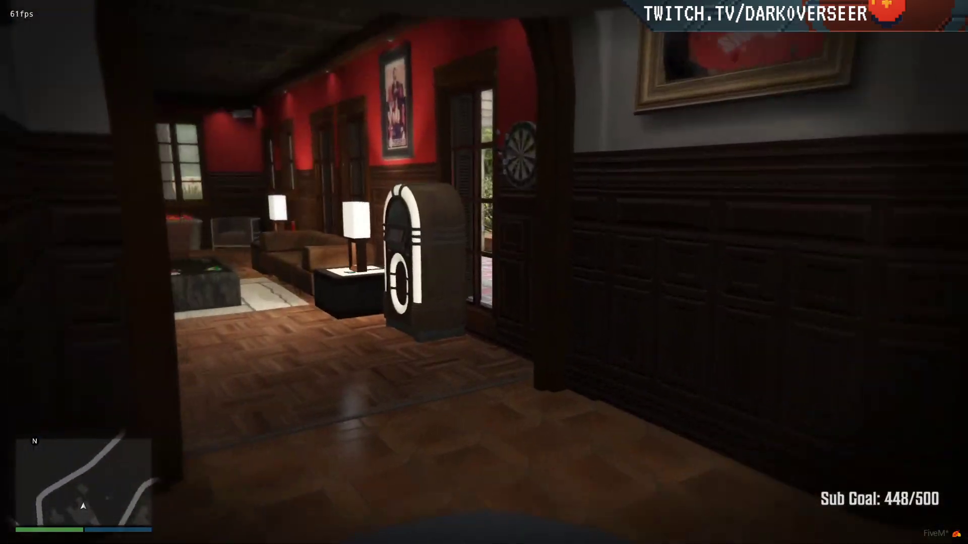
key(w)
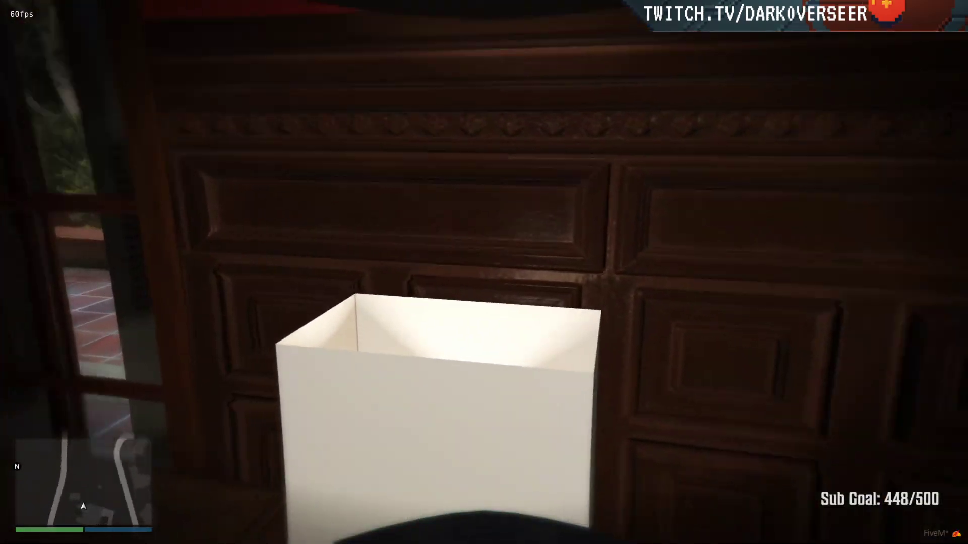
key(w)
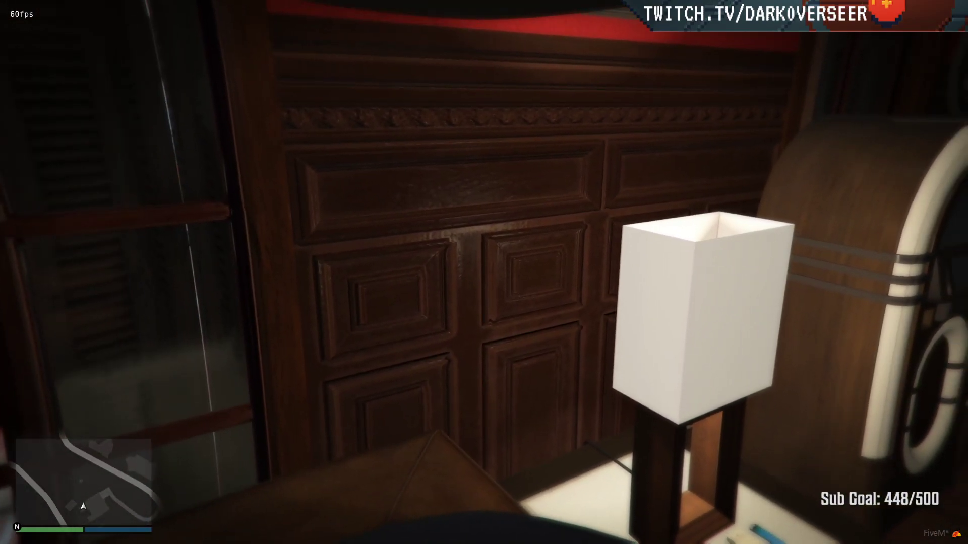
Inspect the lamp and wood-panelled wall, then open the F8 developer console
key(s)
key(b)
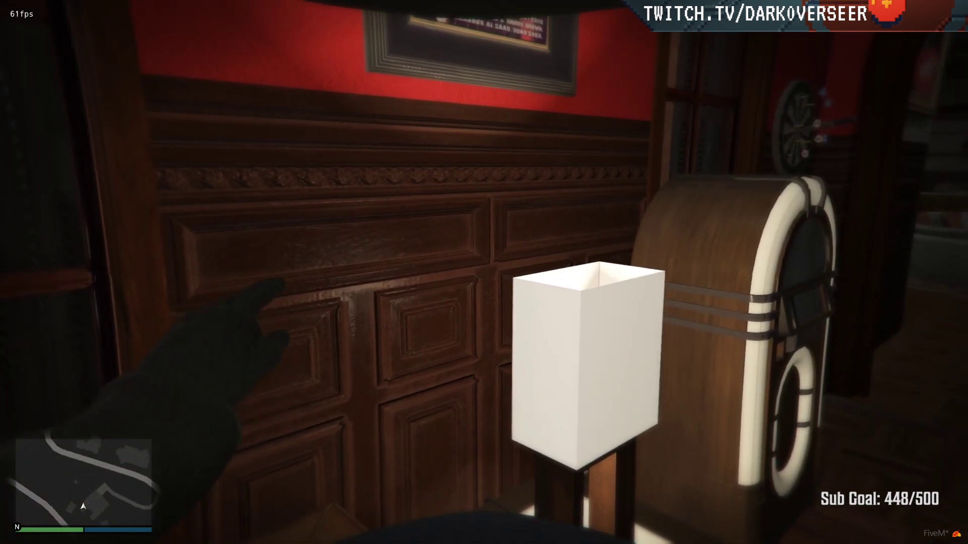
key(a)
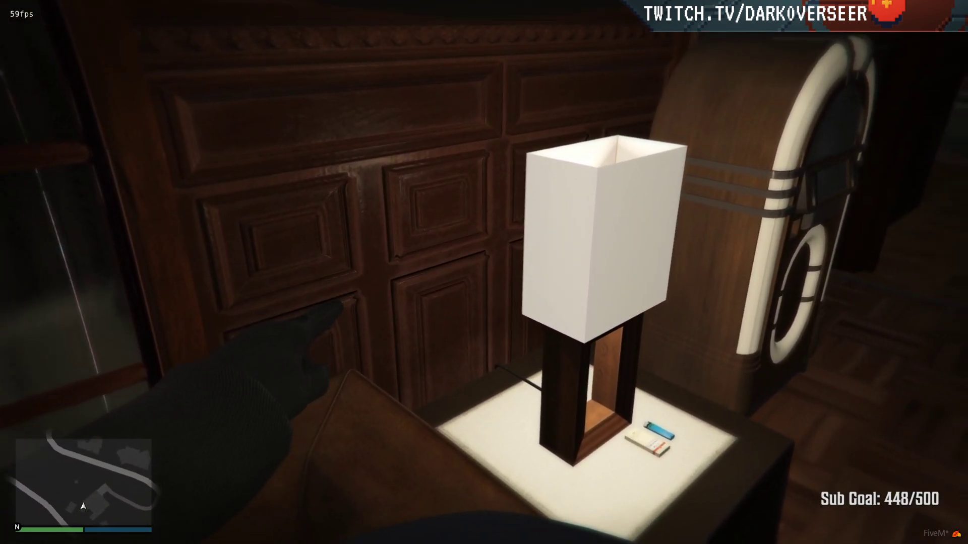
key(d)
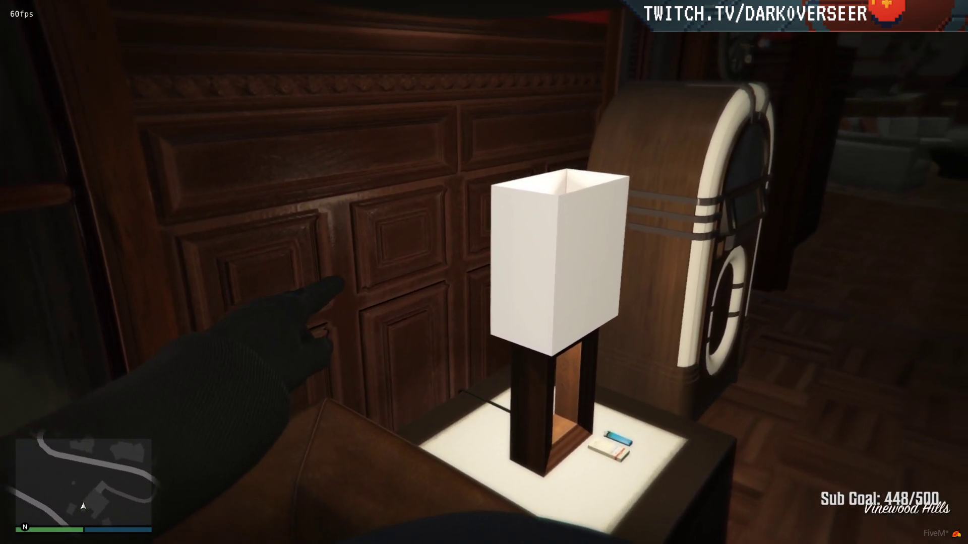
key(b)
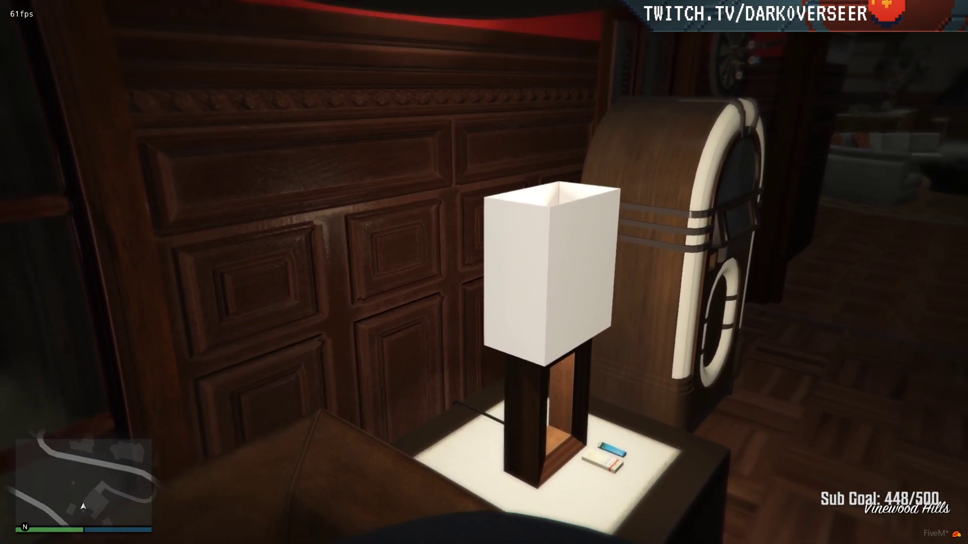
key(a)
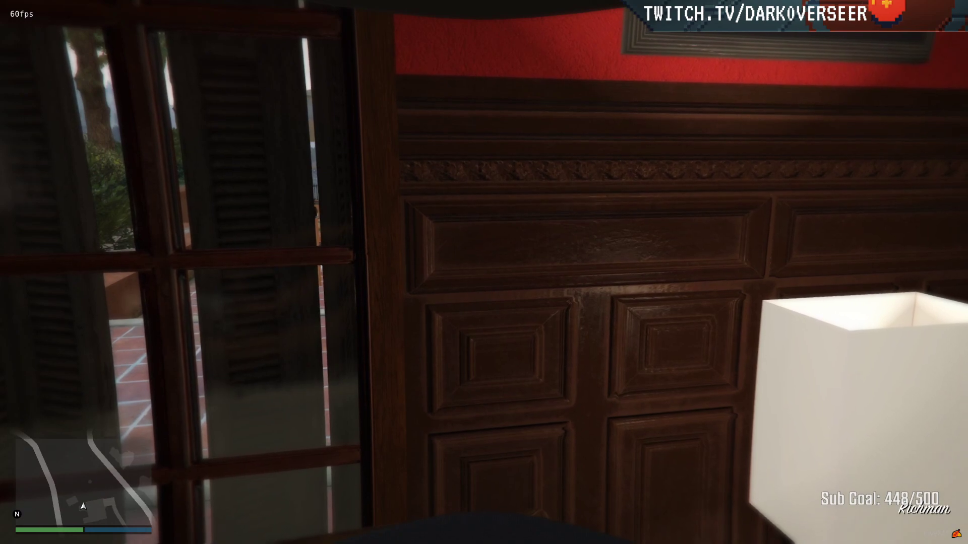
key(F8)
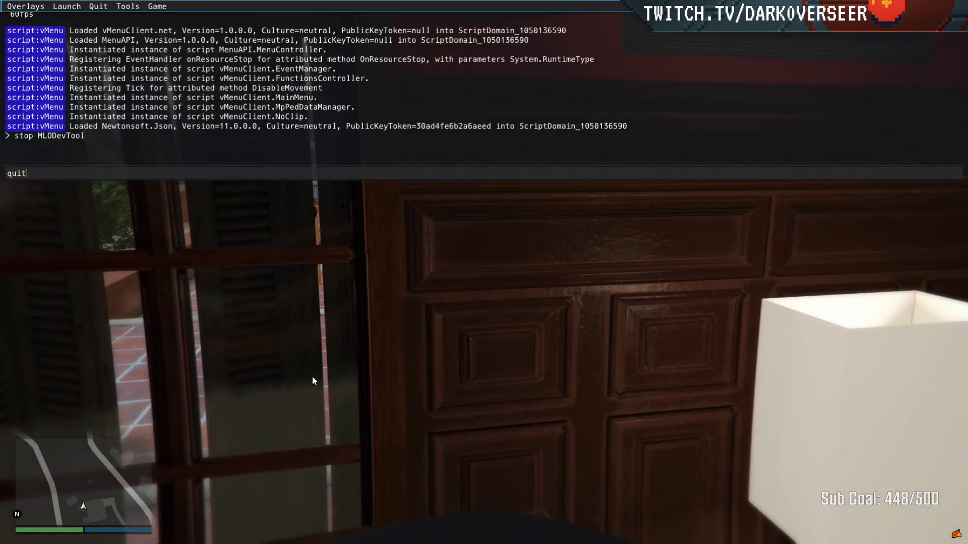
Run quit in the console to close the game while 3ds Max 2017 starts up
text(quit)
key(Return)
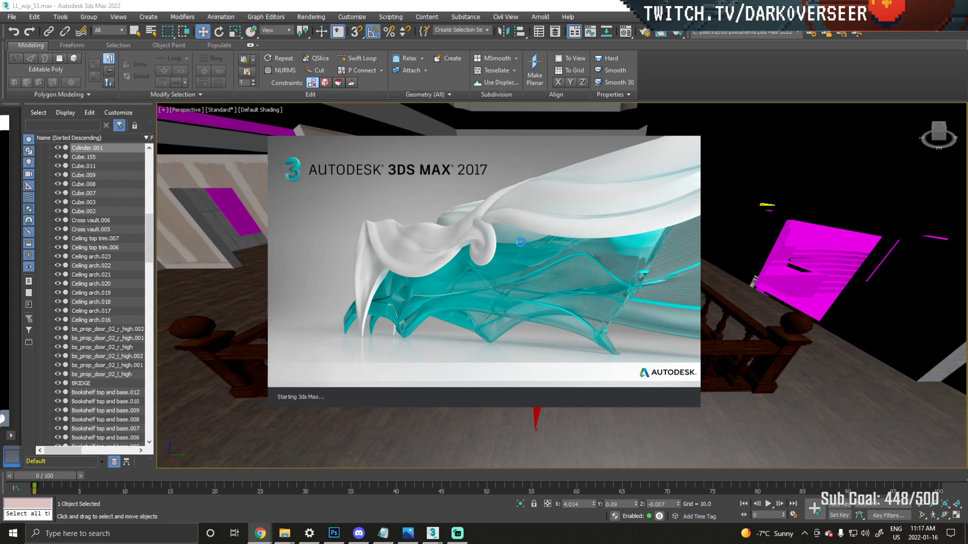
mouse_move(292, 539)
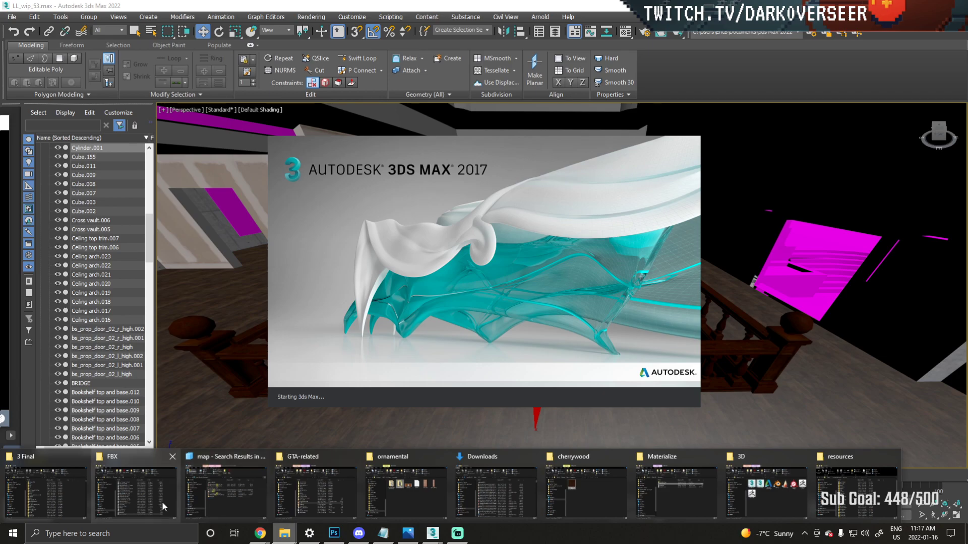
Open the ornateTrim texture folder inside ornamental
click(424, 500)
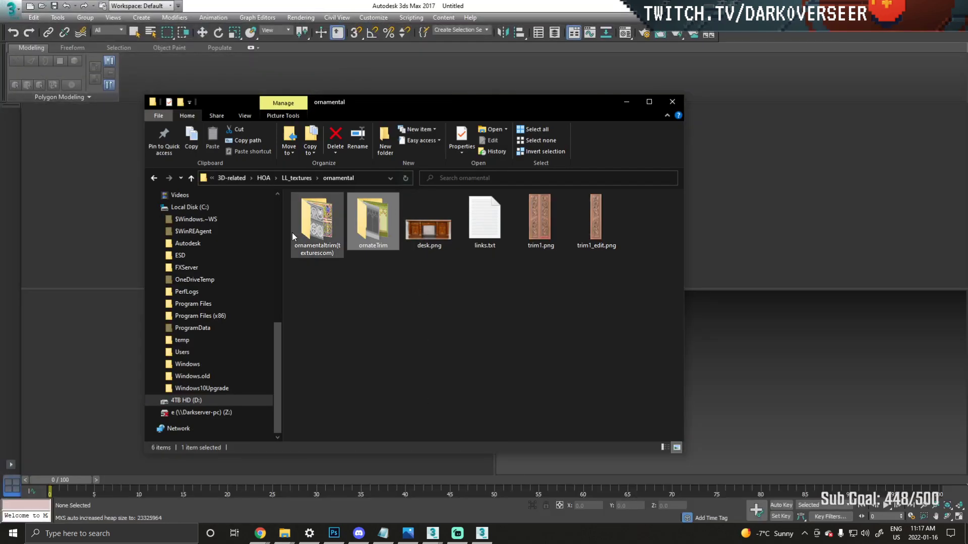
double_click(364, 216)
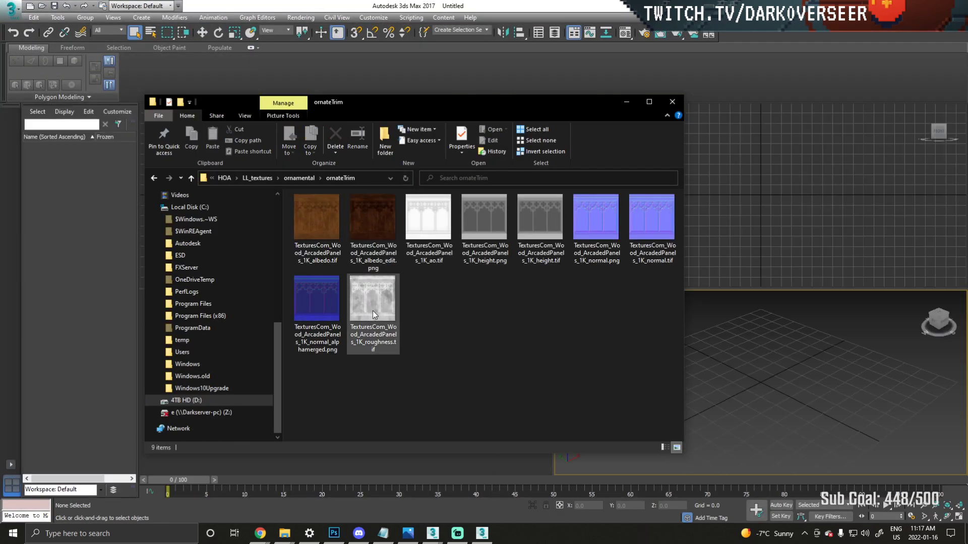
click(319, 303)
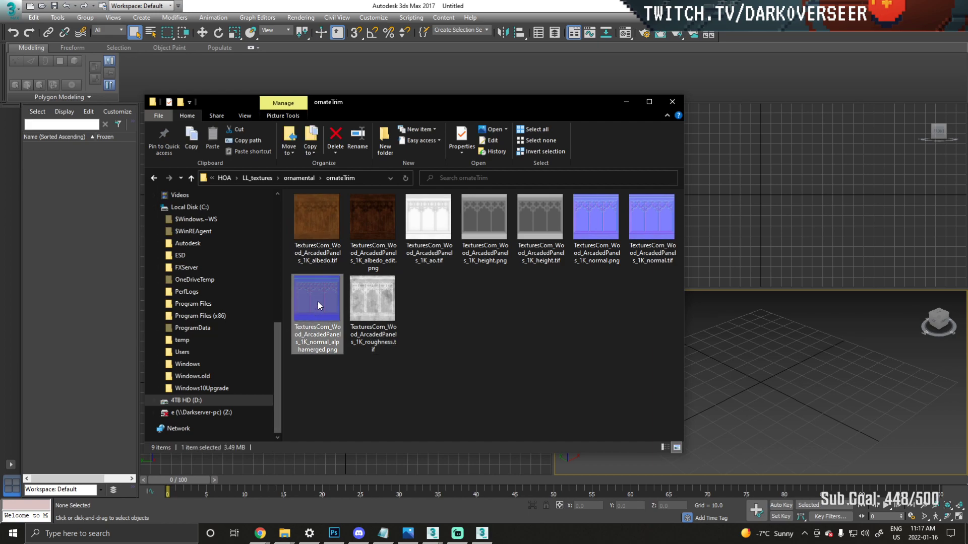
click(434, 313)
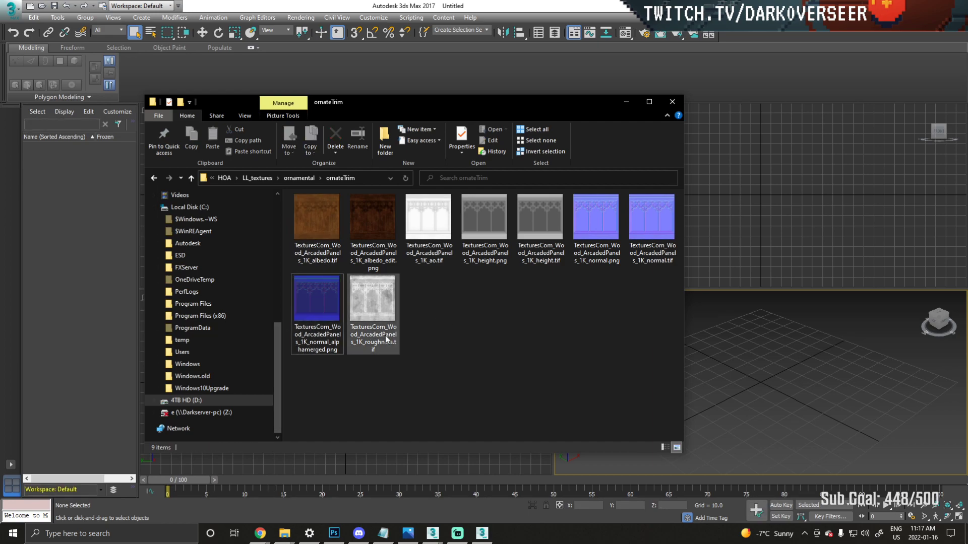
Create a New folder and move the alpha-merged normal map PNG into it
right_click(365, 378)
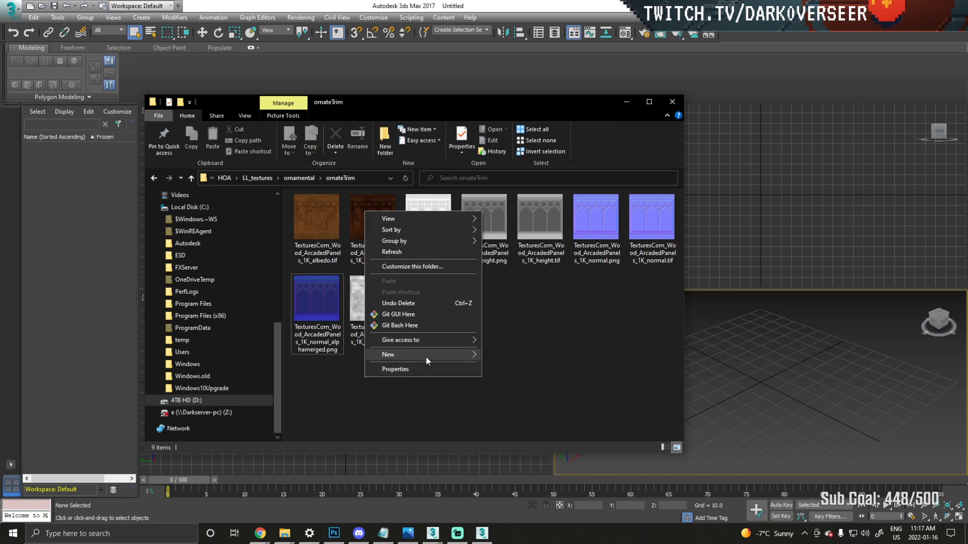
mouse_move(433, 353)
click(532, 352)
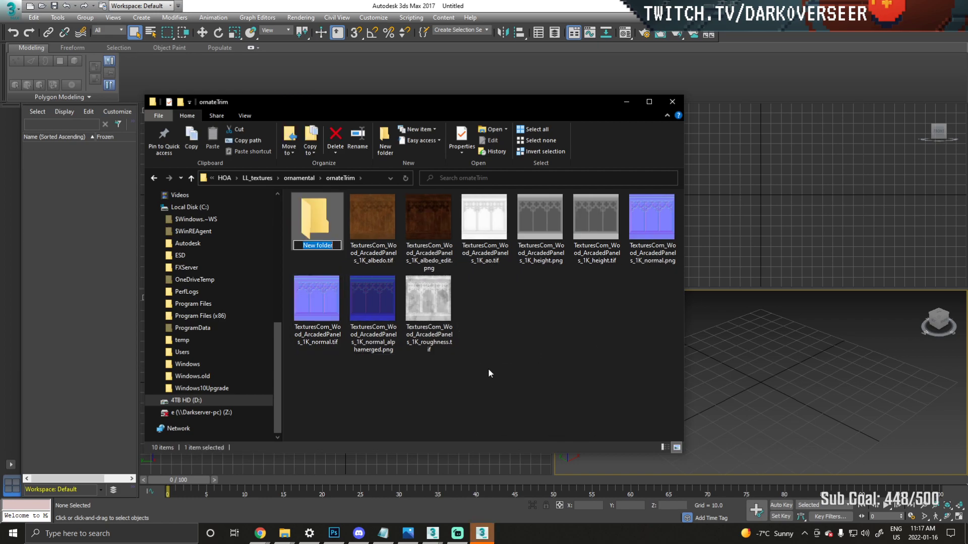
click(354, 302)
drag(374, 307, 313, 226)
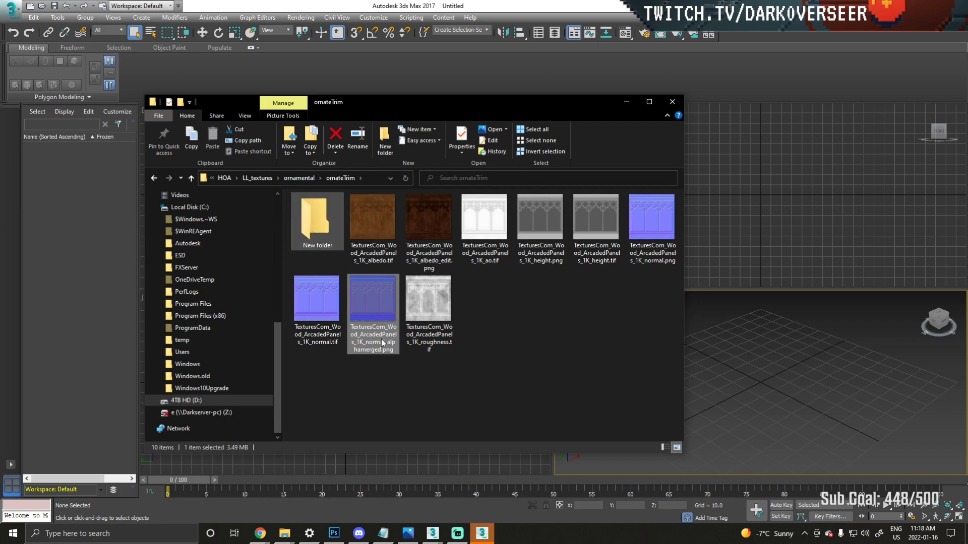
right_click(426, 218)
View albedo_edit.png in Photos, stepping through the AO, height and normal maps, then close it
mouse_move(542, 365)
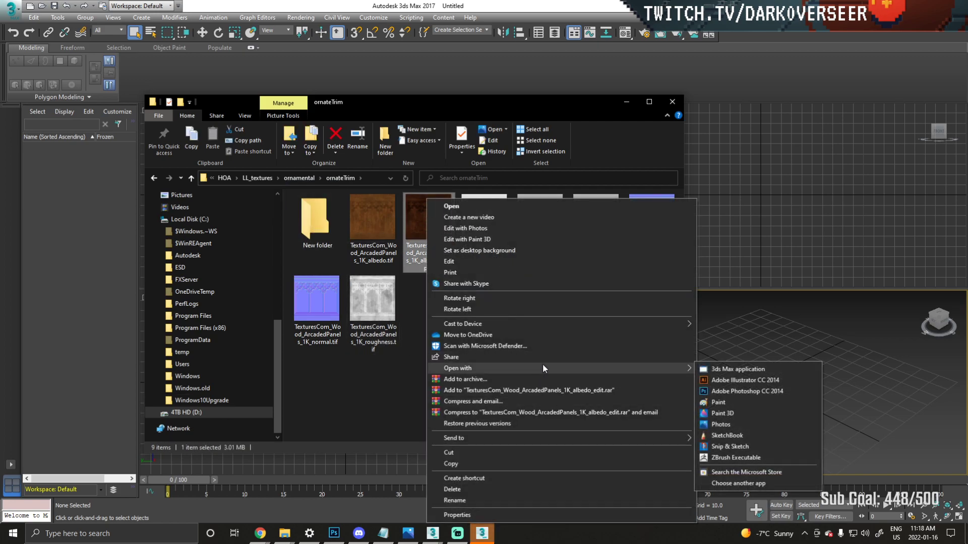
click(736, 422)
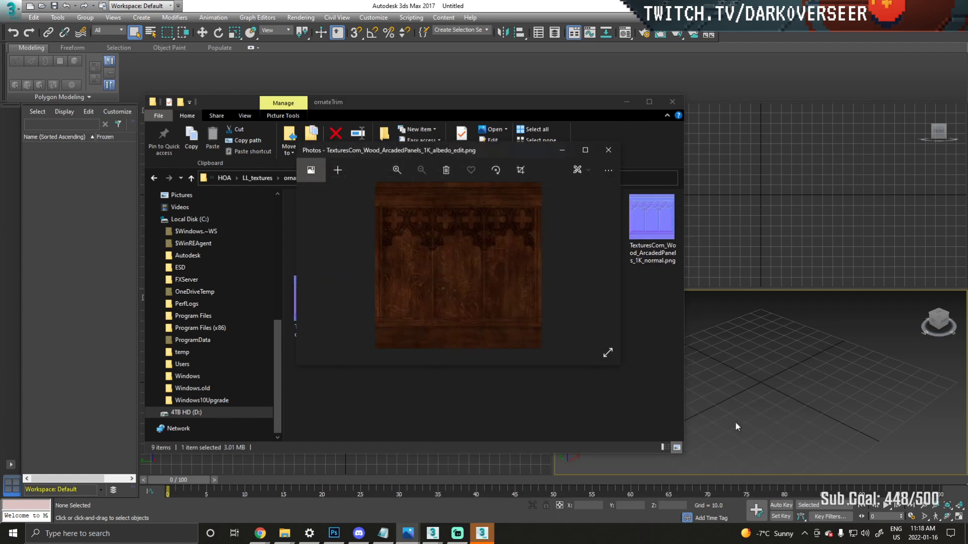
drag(489, 149, 417, 215)
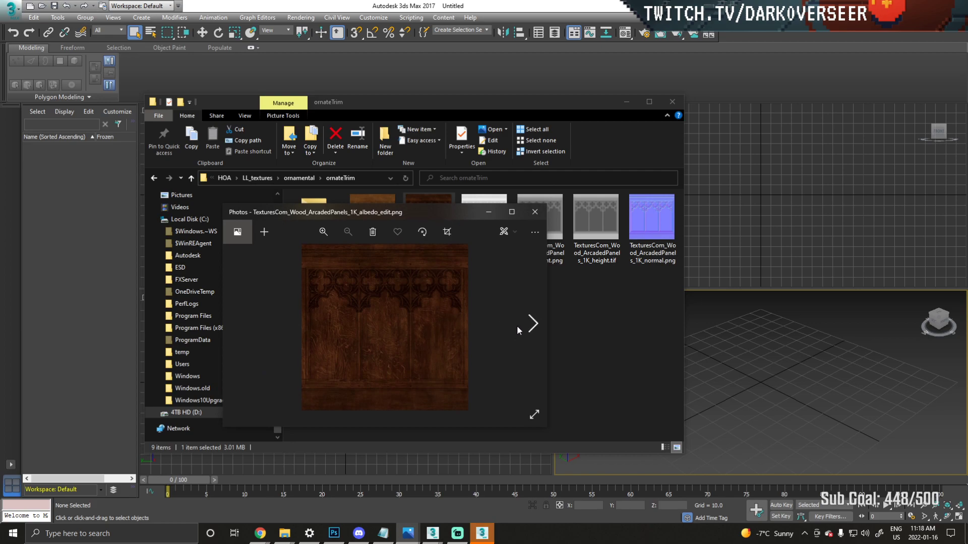
click(532, 325)
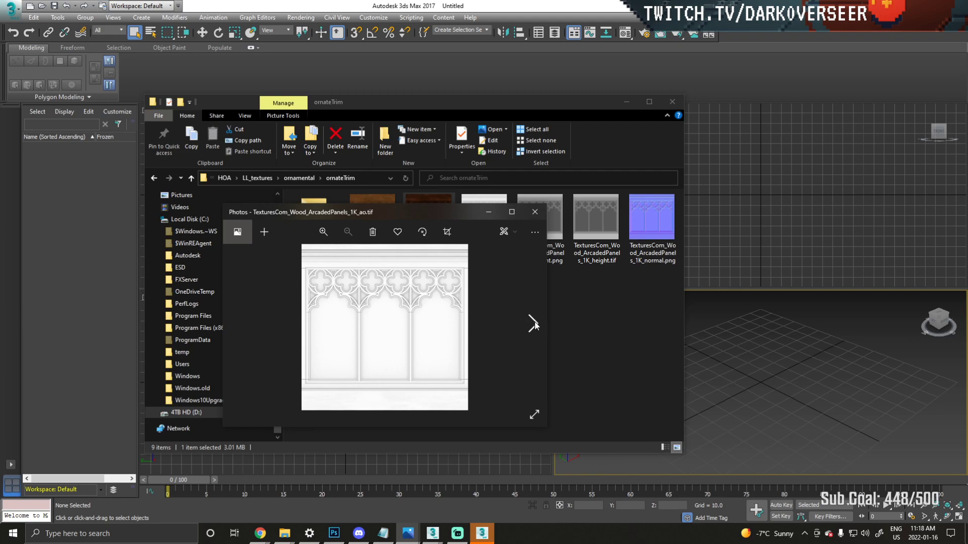
drag(465, 213, 484, 213)
click(564, 322)
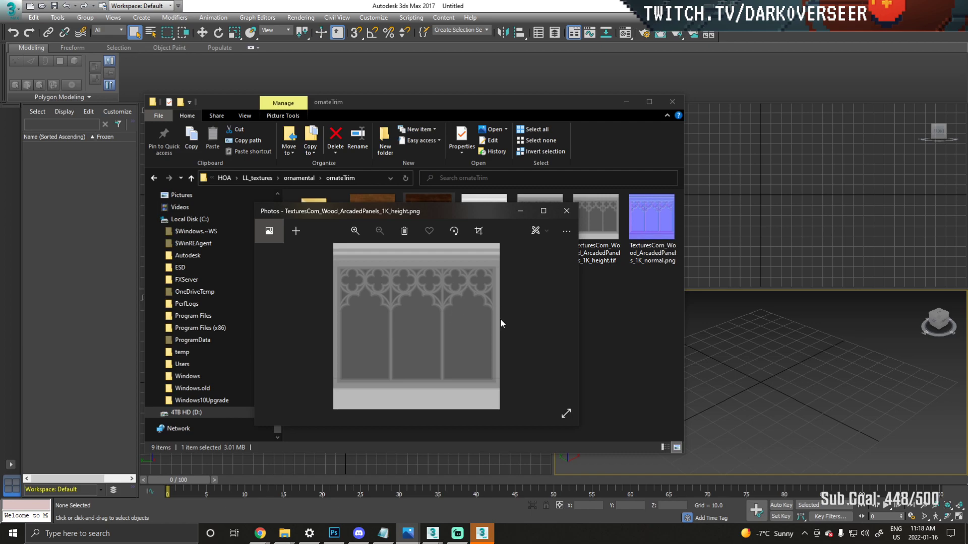
click(564, 321)
click(564, 321)
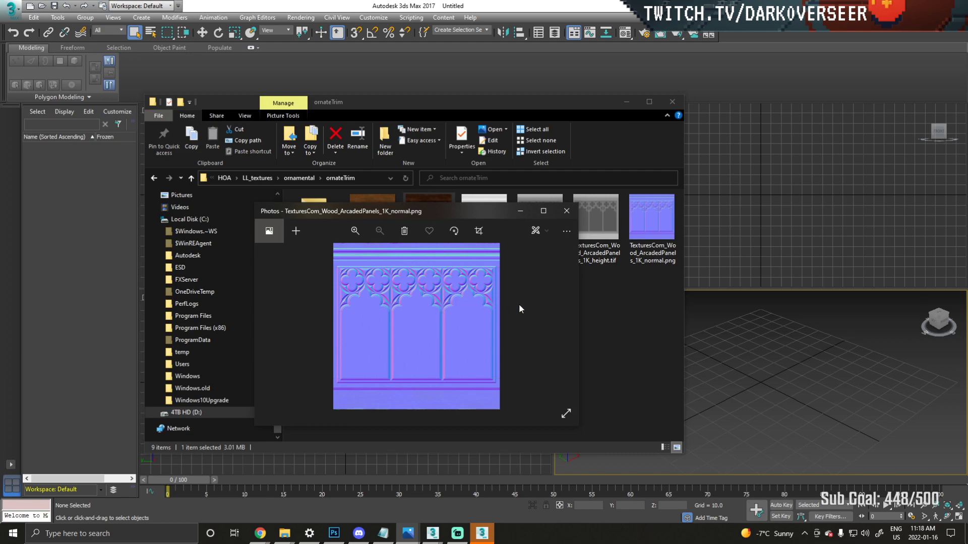
click(268, 323)
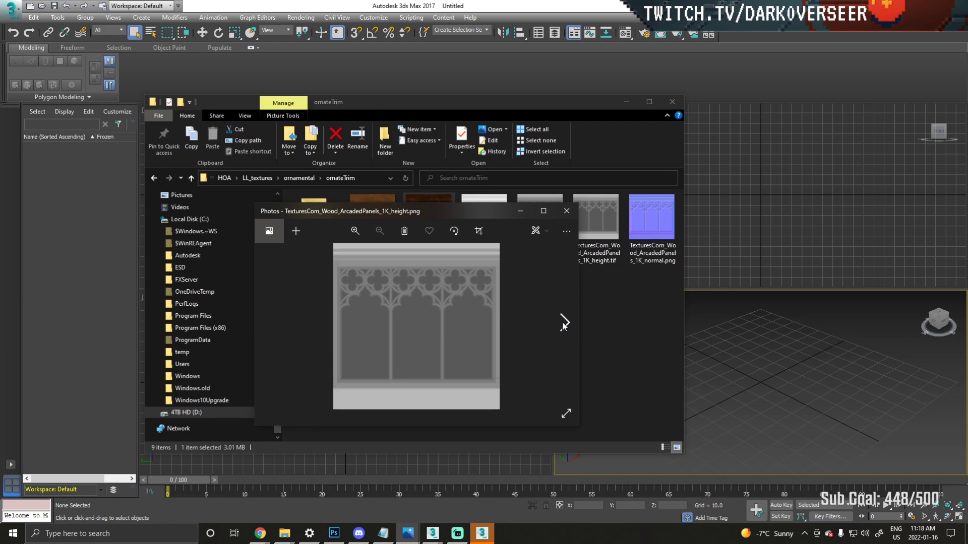
click(564, 321)
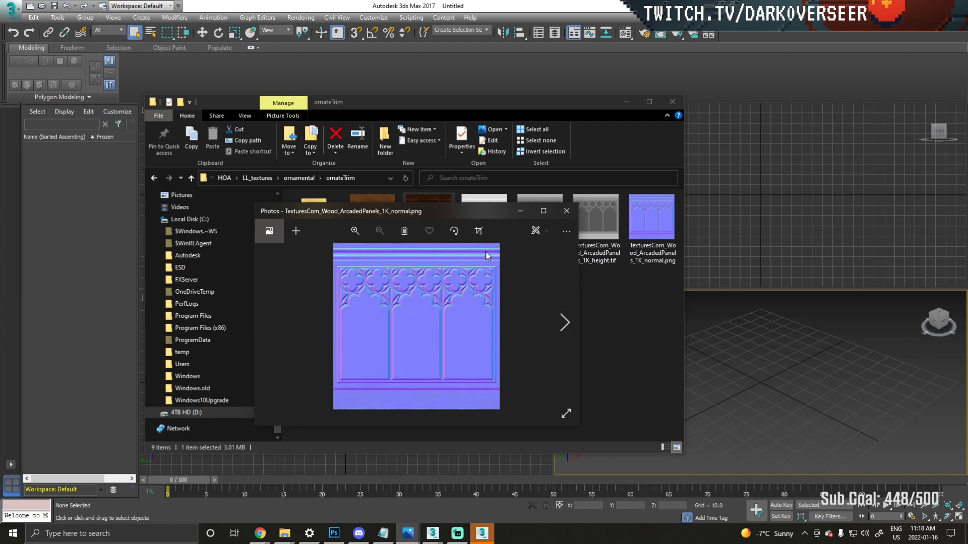
click(566, 212)
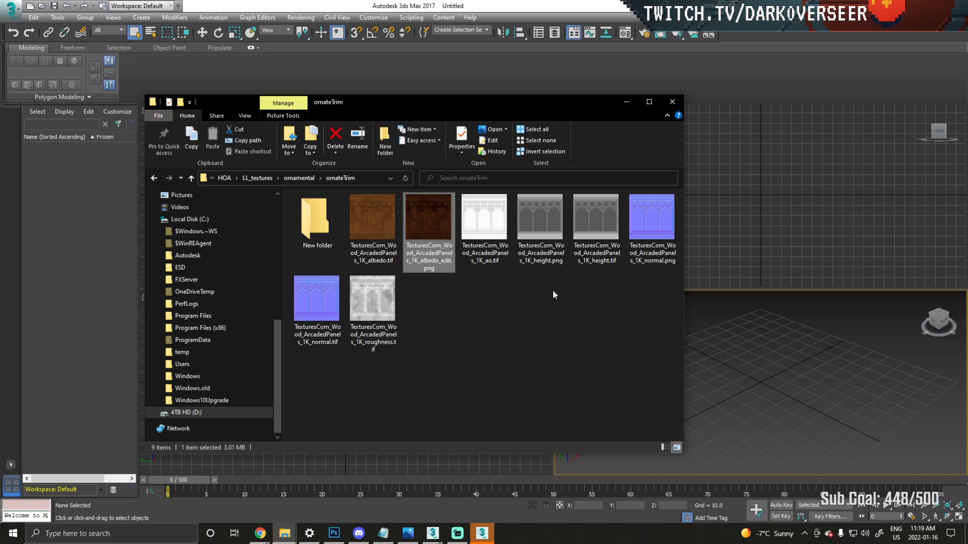
Dismiss the MAXScript warning and cancel the save prompt in 3ds Max
click(624, 101)
click(517, 304)
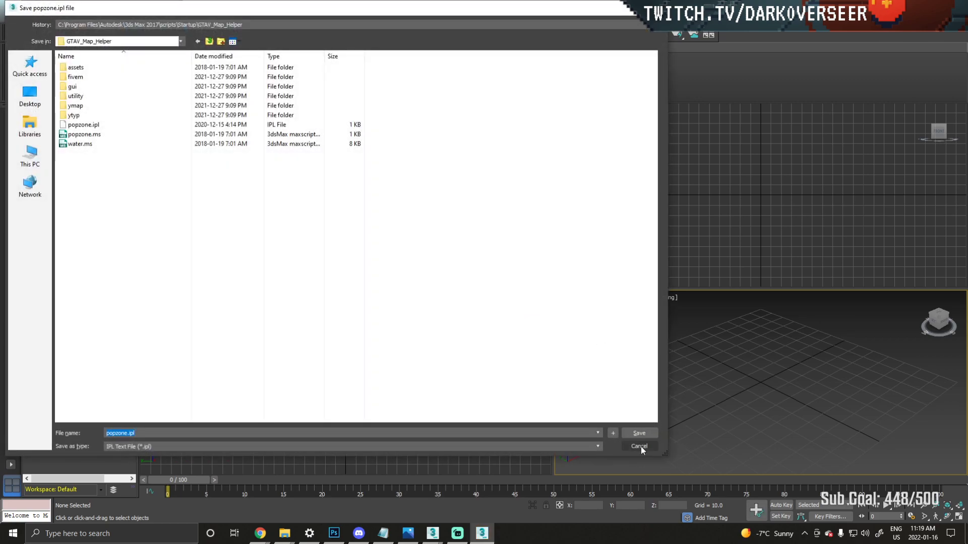
click(639, 447)
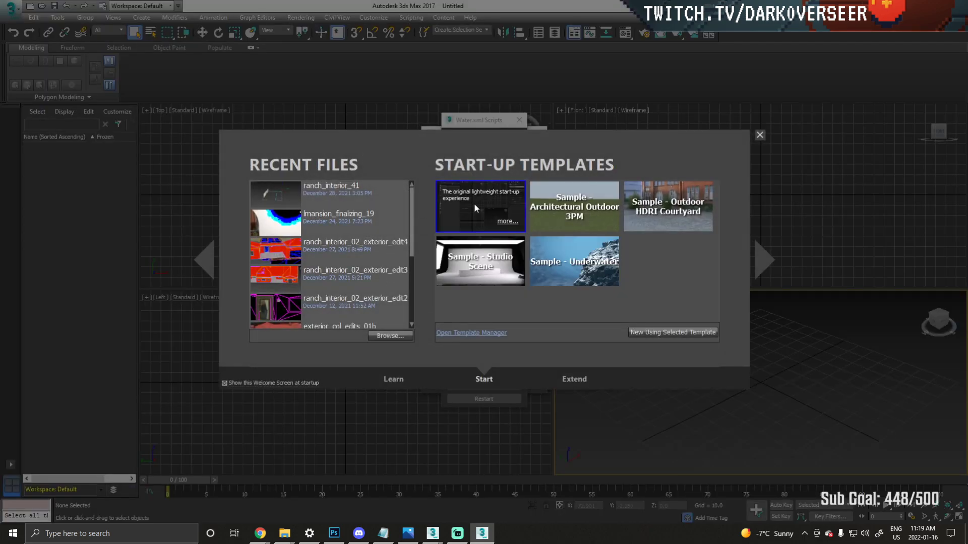
Close the Welcome screen and the json, Grass Painter, Water.xml and Placement Tools windows
double_click(474, 203)
click(520, 228)
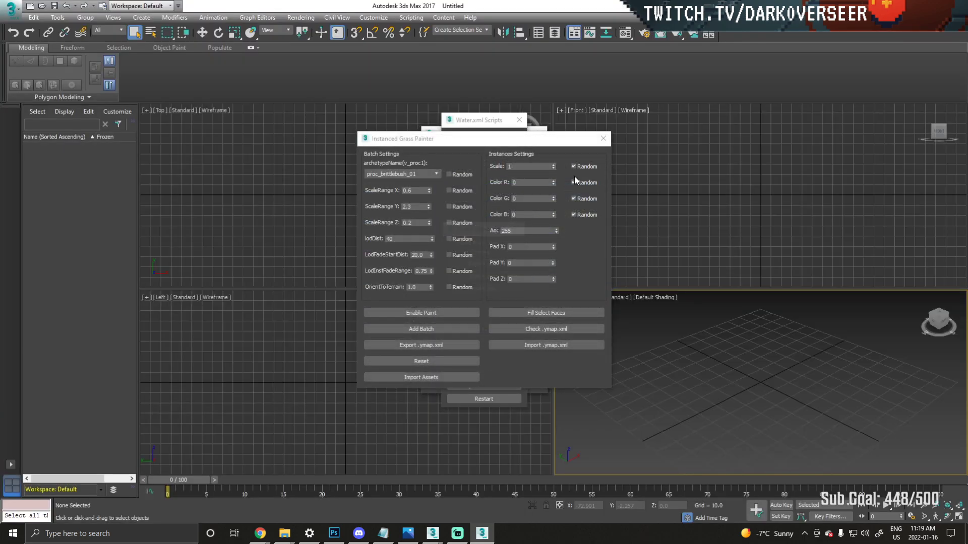
click(602, 139)
click(519, 120)
click(540, 134)
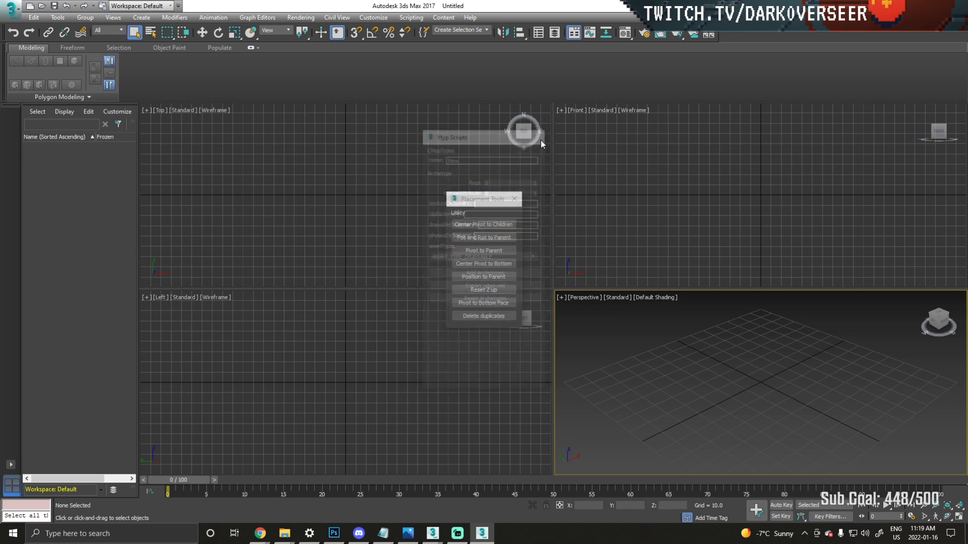
click(519, 201)
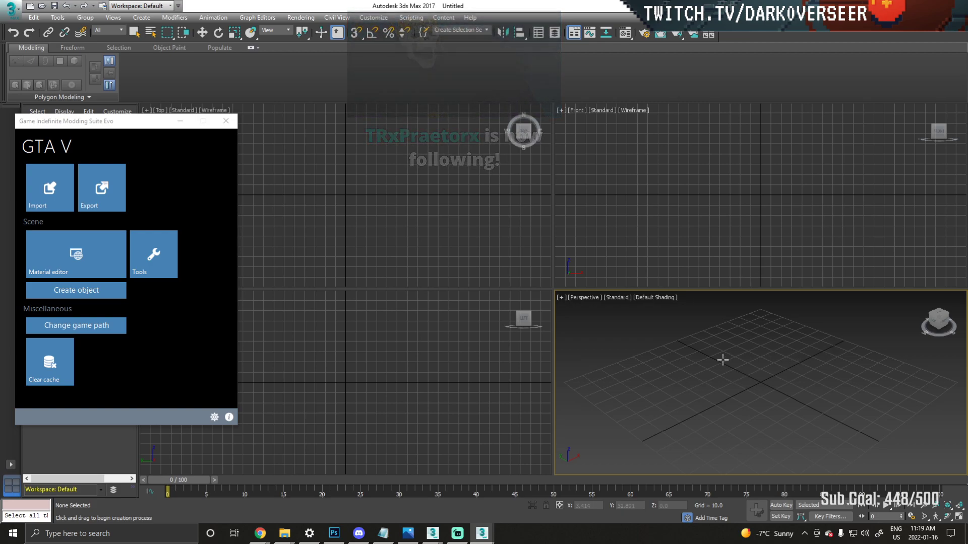
Draw a plane on the grid in the Perspective viewport and maximize that viewport
middle_drag(737, 377, 723, 358)
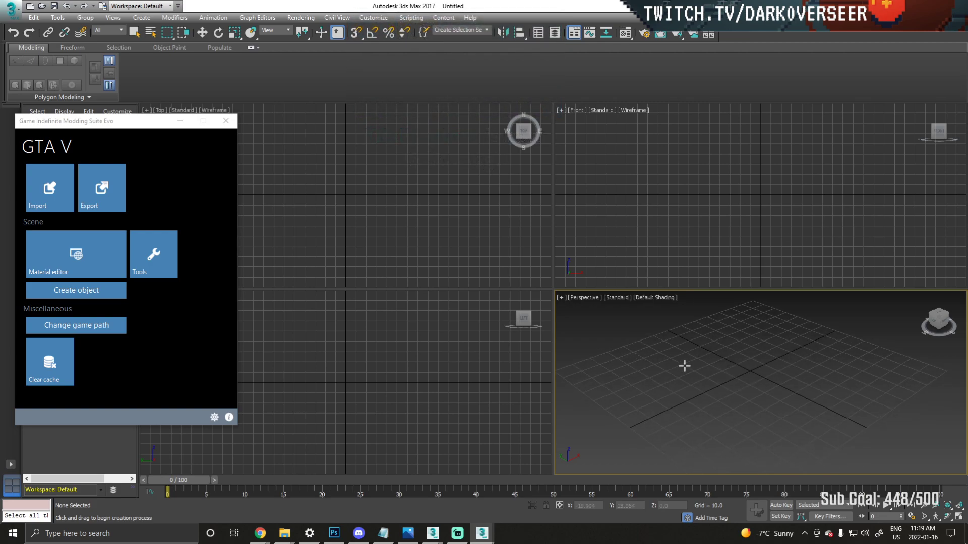
drag(699, 359, 881, 372)
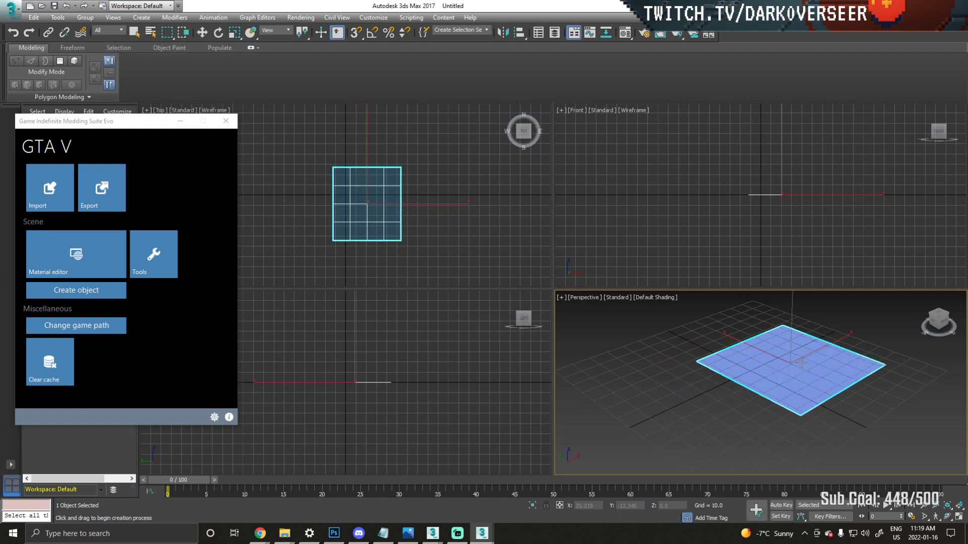
middle_drag(801, 367, 746, 370)
click(959, 517)
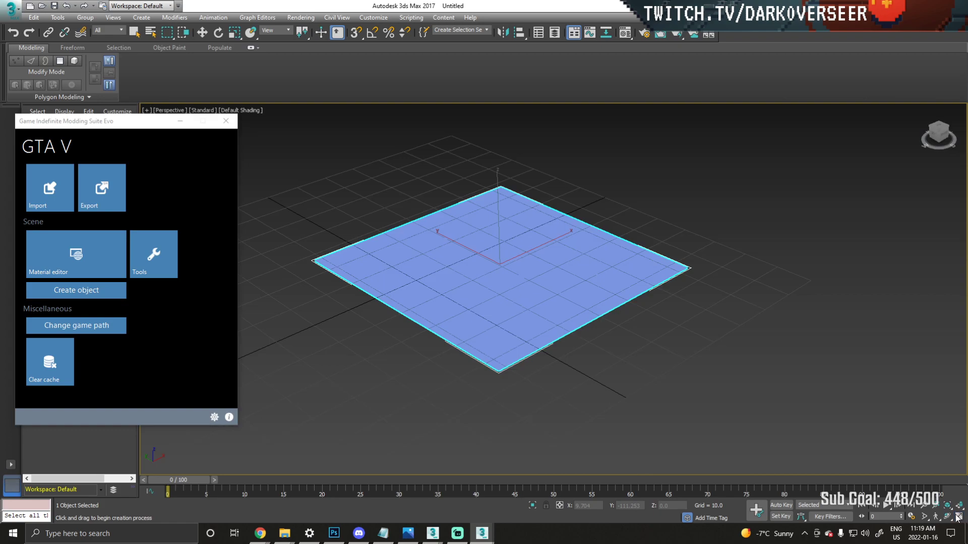
Convert the plane to an Editable Poly and open the Material Editor beside it
scroll(545, 268, down, 2)
key(q)
right_click(547, 267)
mouse_move(604, 383)
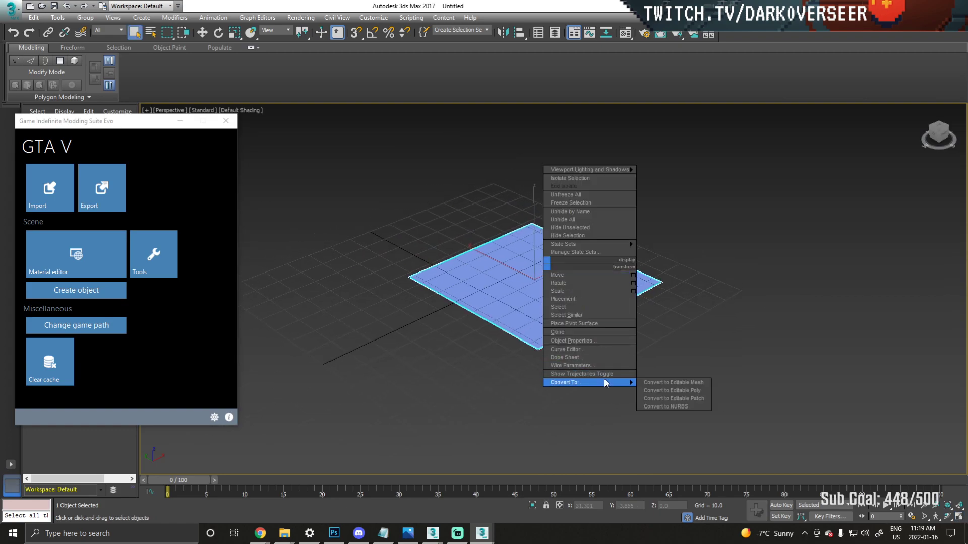
click(672, 390)
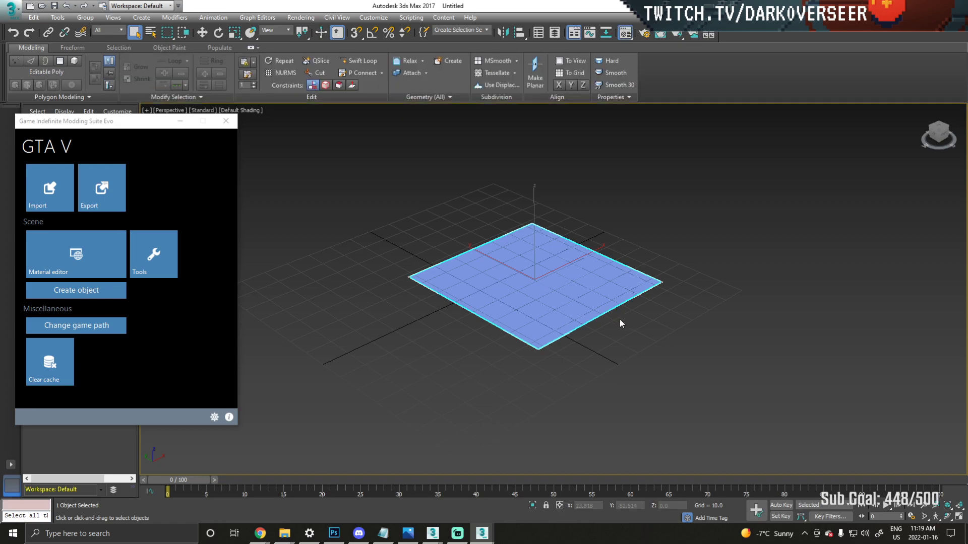
key(m)
drag(247, 134, 333, 83)
Load TexturesCom_Wood_ArcadedPanels_1K_albedo_edit.png from LL_textures/ornamental/ornateTrim as the Diffuse Color bitmap
click(272, 413)
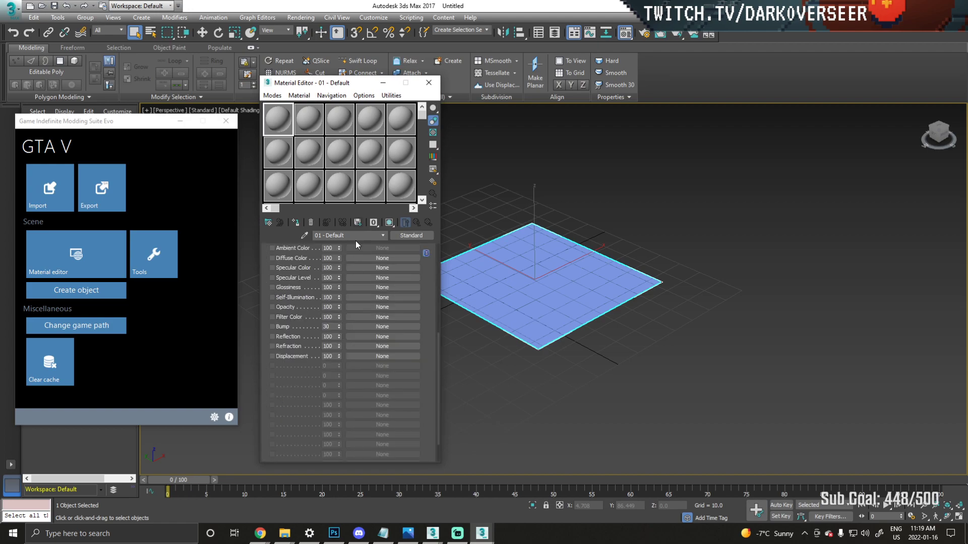
scroll(432, 306, up, 3)
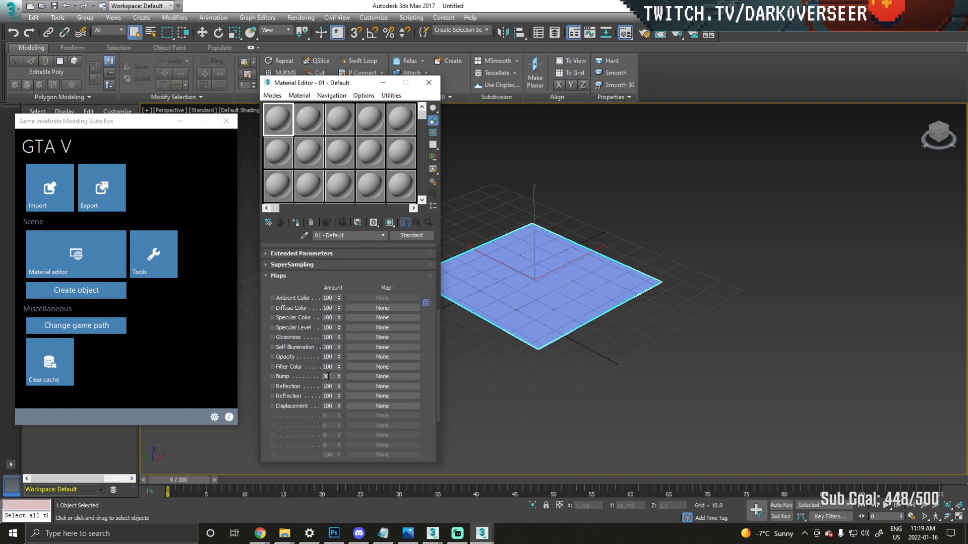
click(364, 309)
double_click(611, 180)
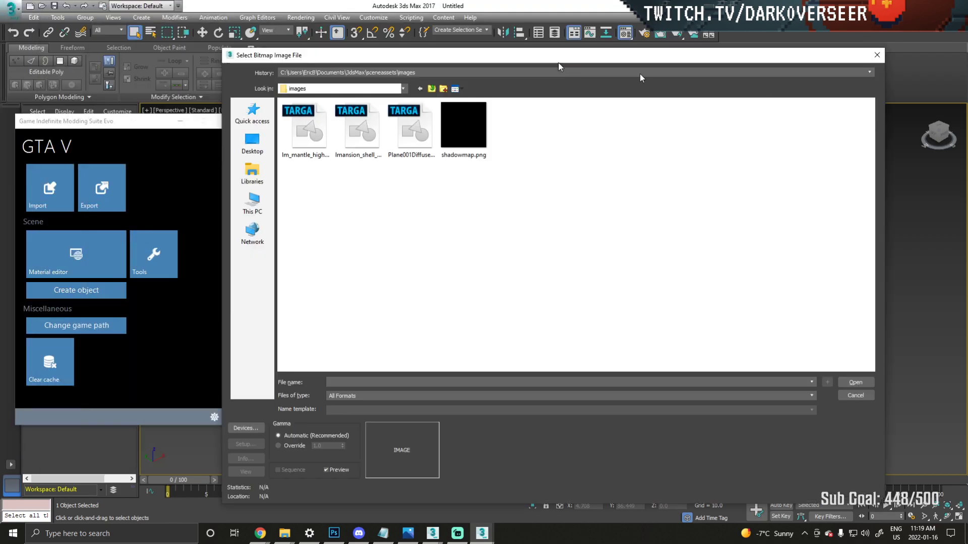
key(Escape)
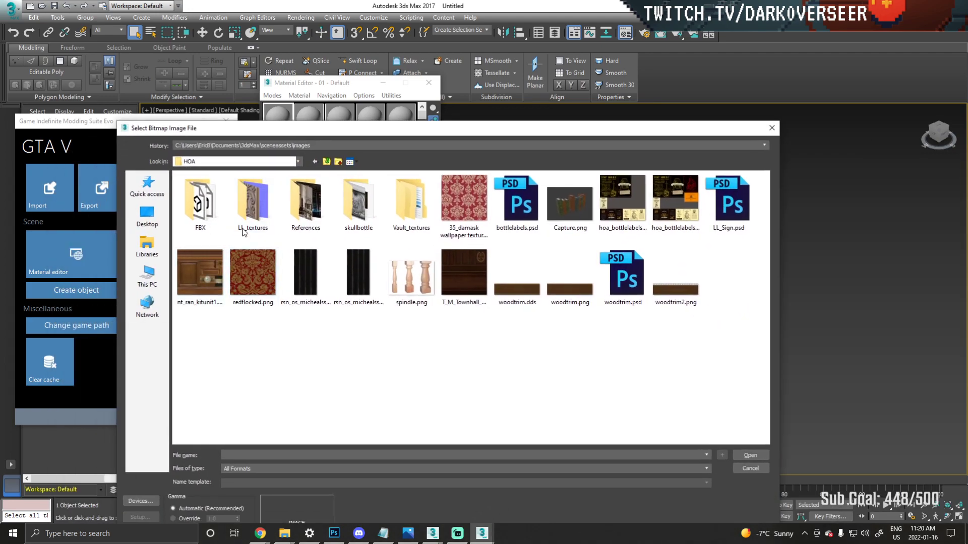
double_click(258, 200)
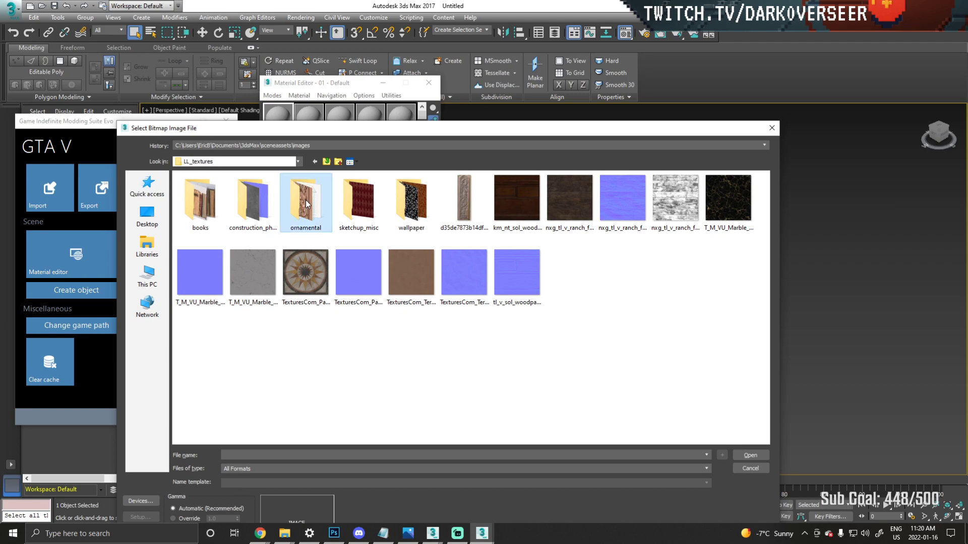
double_click(306, 201)
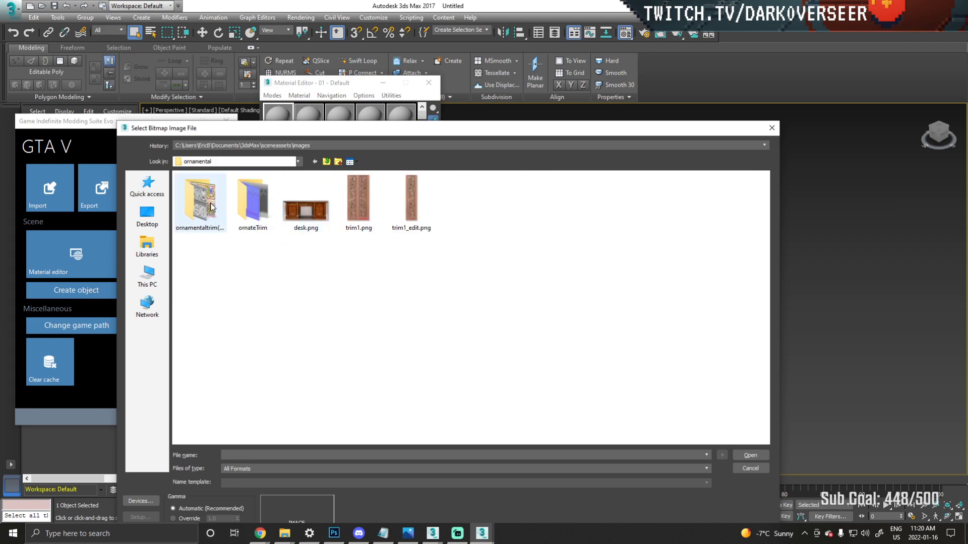
double_click(253, 202)
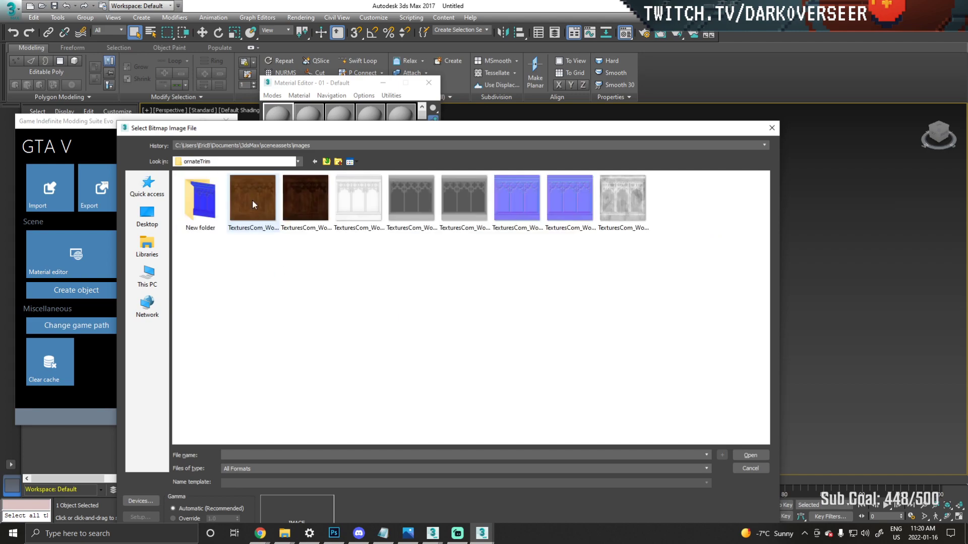
click(296, 194)
click(750, 456)
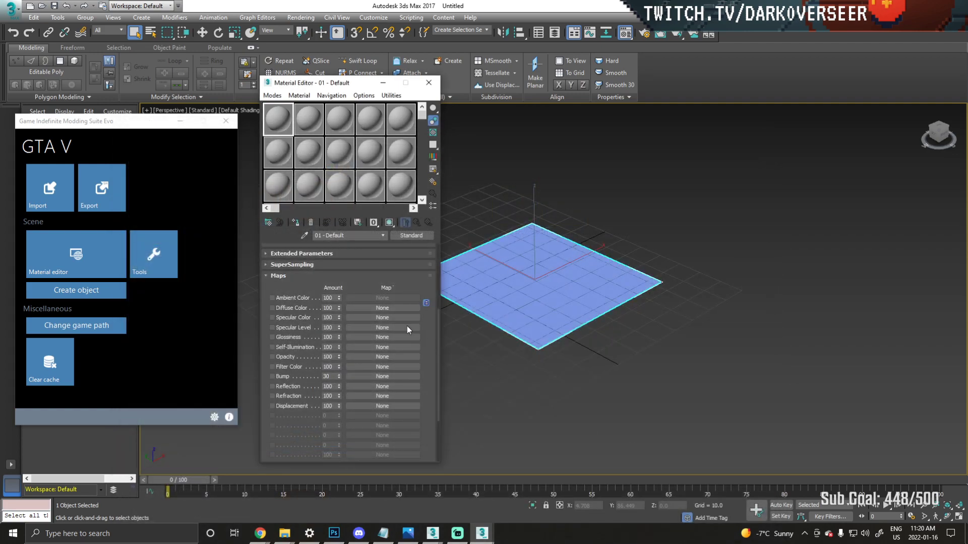
Review the diffuse bitmap settings, then return to the parent wood panel material
click(416, 223)
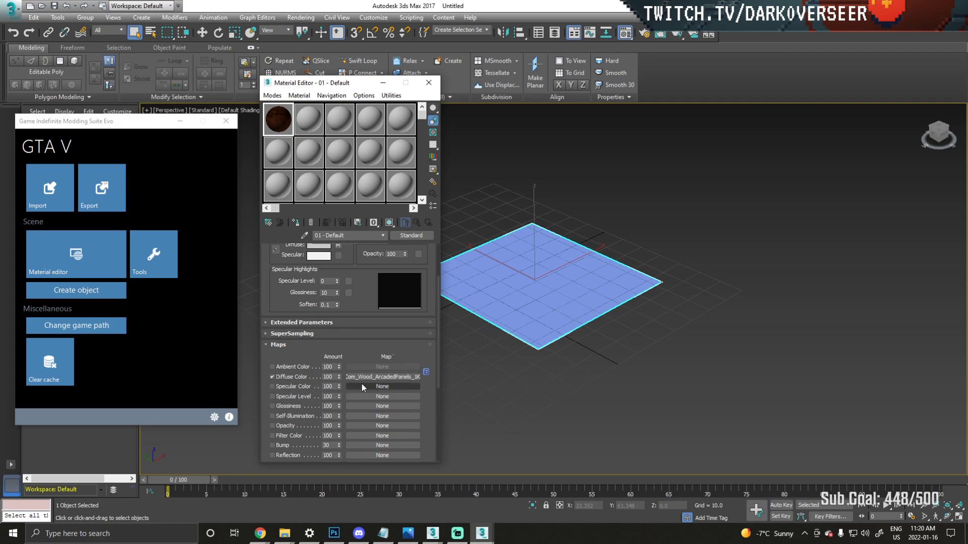
scroll(356, 323, up, 2)
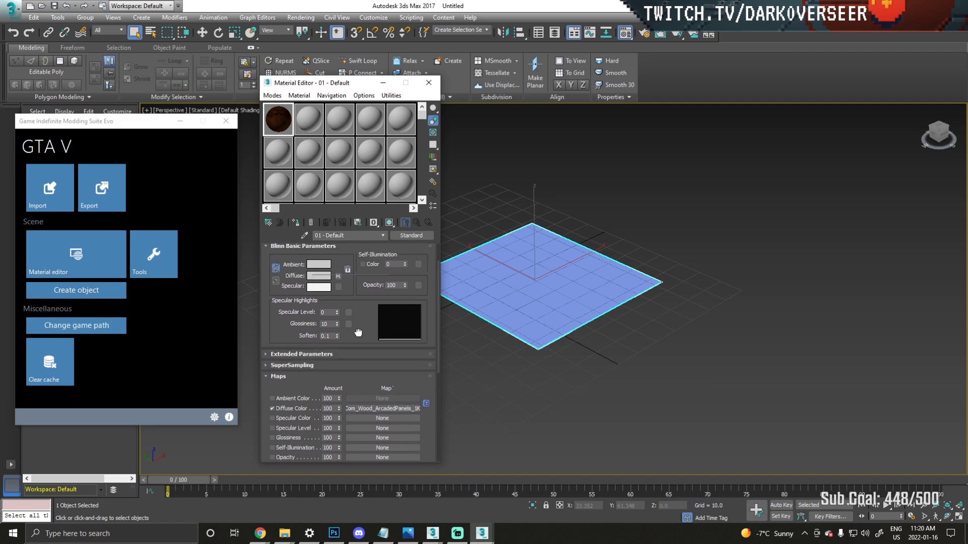
scroll(358, 333, down, 2)
click(381, 368)
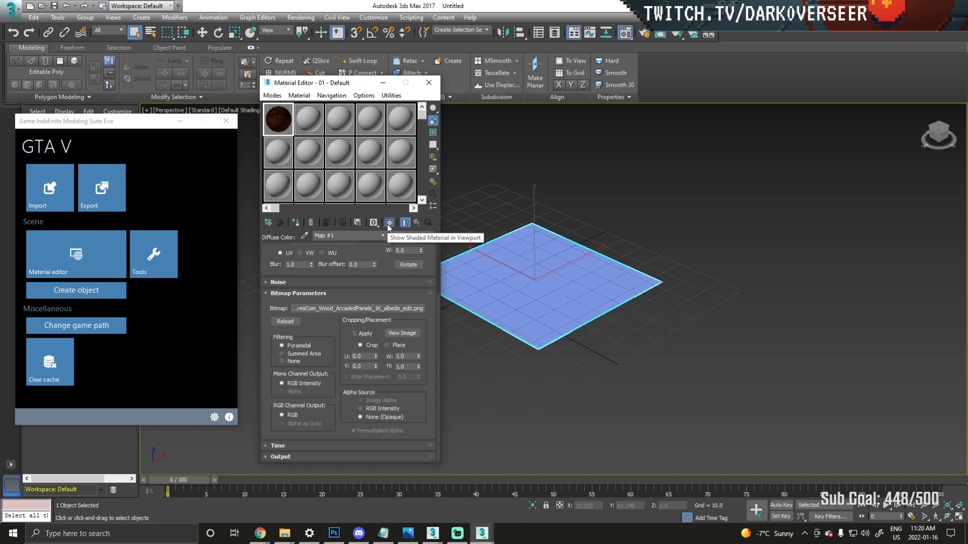
click(417, 222)
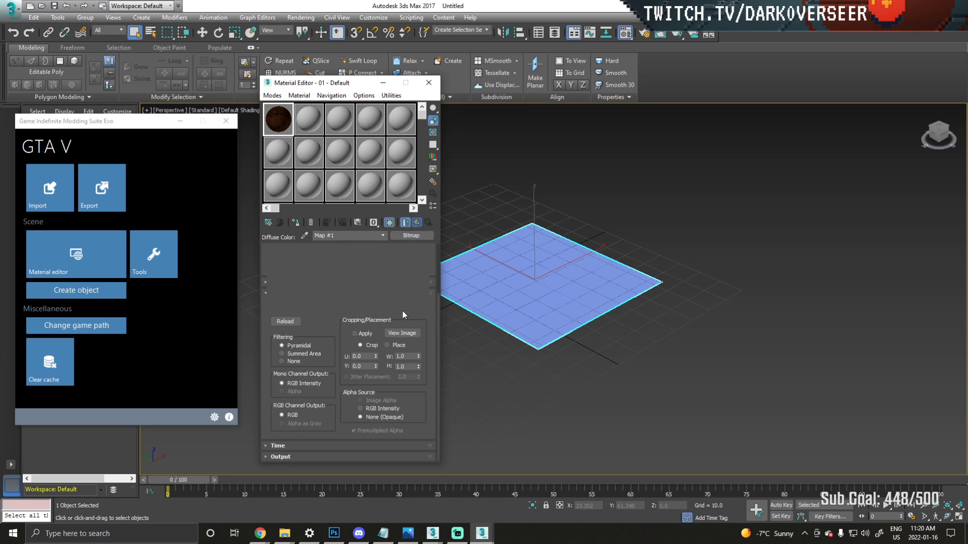
Show the 01 - Default material in the viewport, assign it to the plane, and view it
click(389, 222)
click(295, 223)
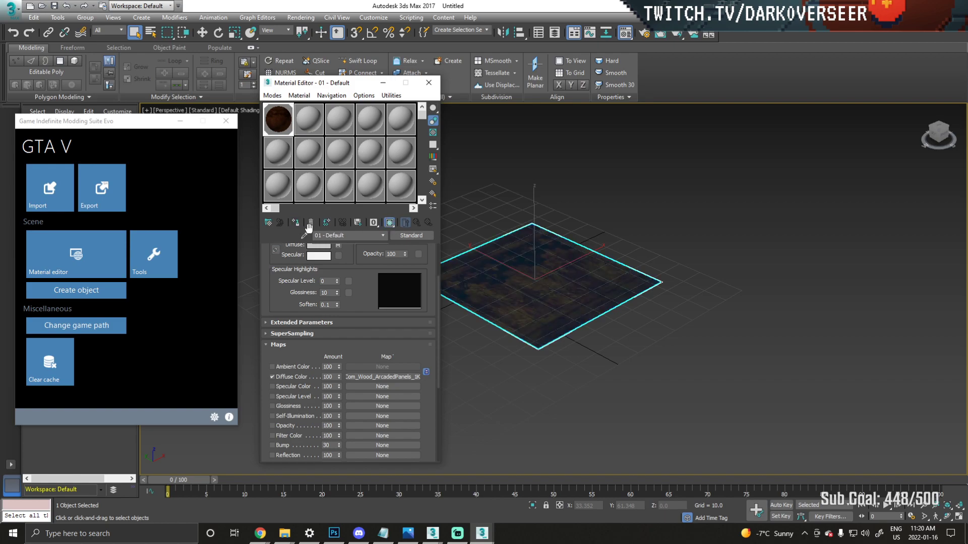
alt+middle_drag(605, 298, 576, 291)
scroll(576, 290, up, 5)
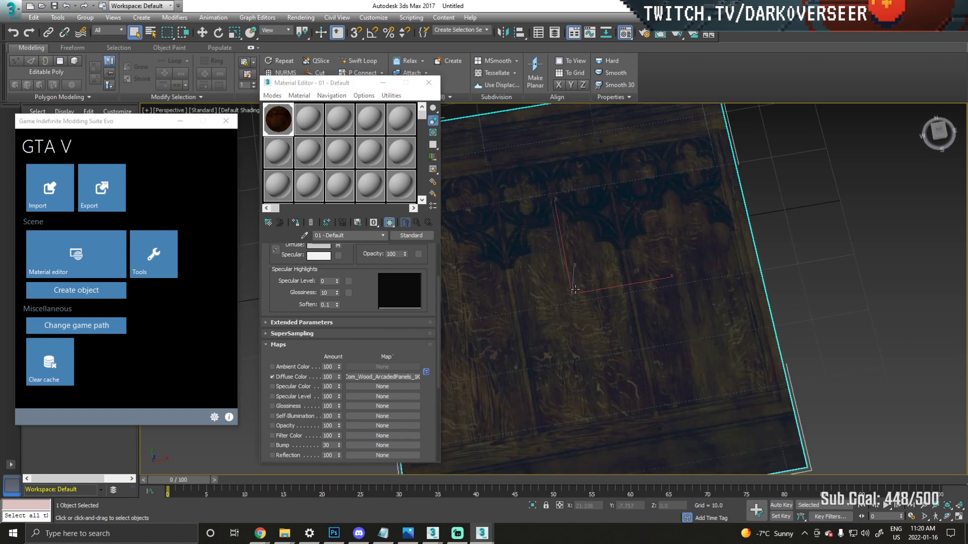
scroll(704, 296, down, 1)
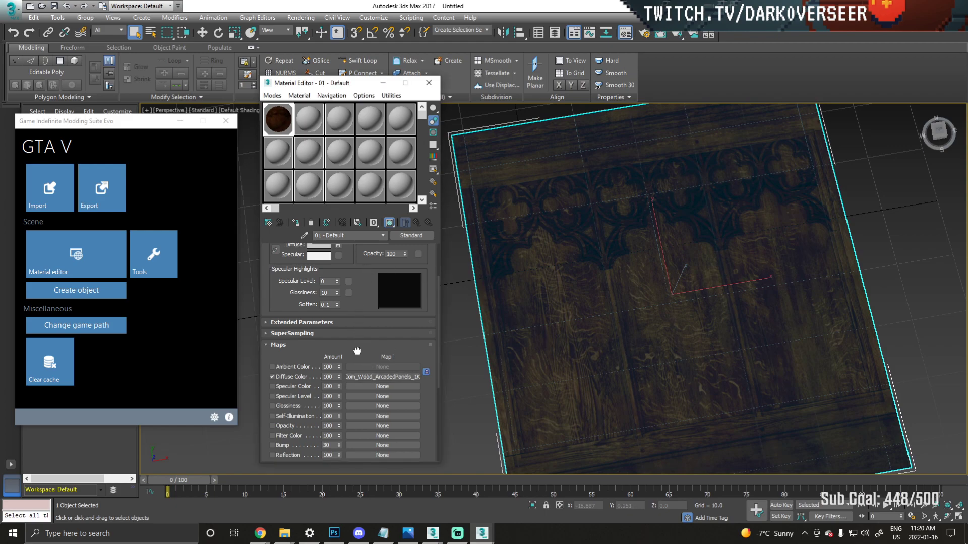
scroll(314, 352, down, 3)
Enable Bump with a Normal Bump map loading TexturesCom_Wood_ArcadedPanels_1K_normal.png
click(275, 380)
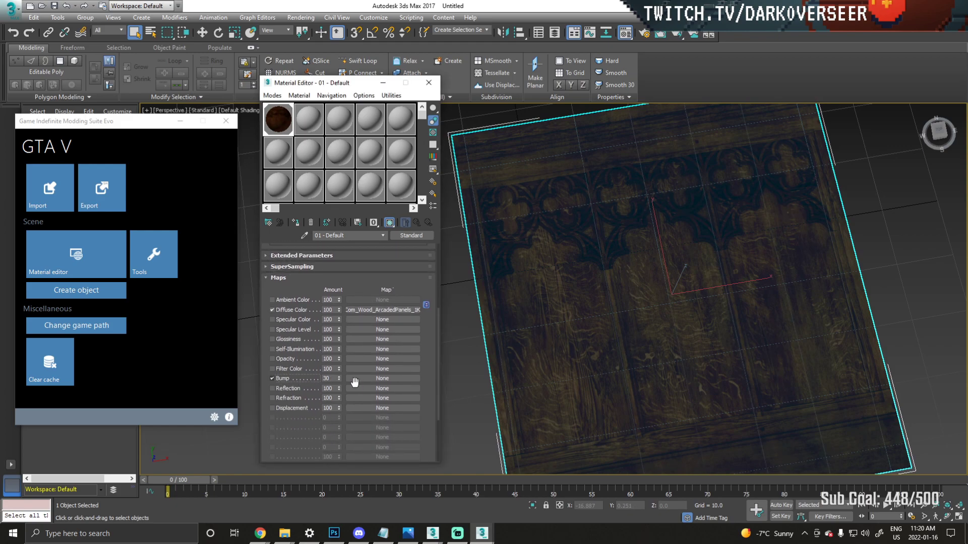
click(372, 378)
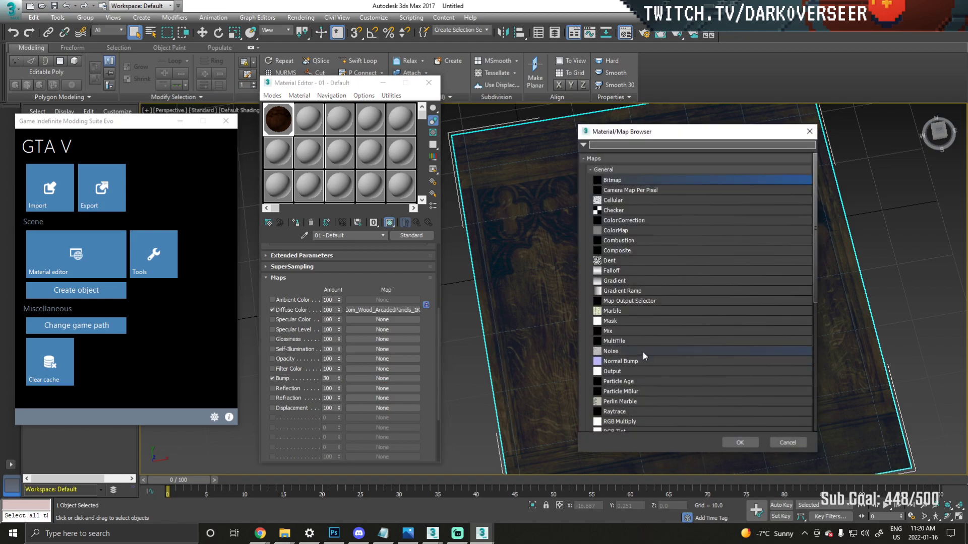
double_click(624, 362)
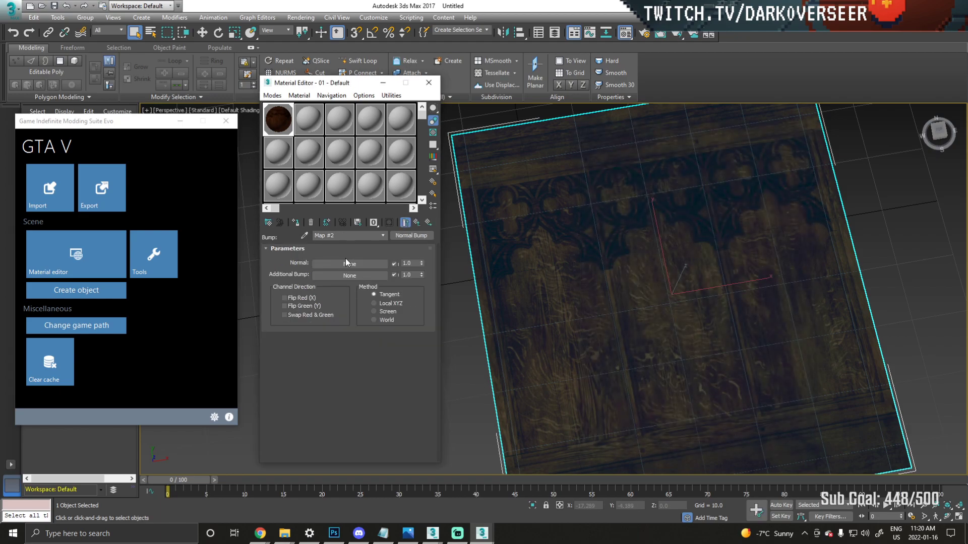
click(347, 262)
double_click(609, 188)
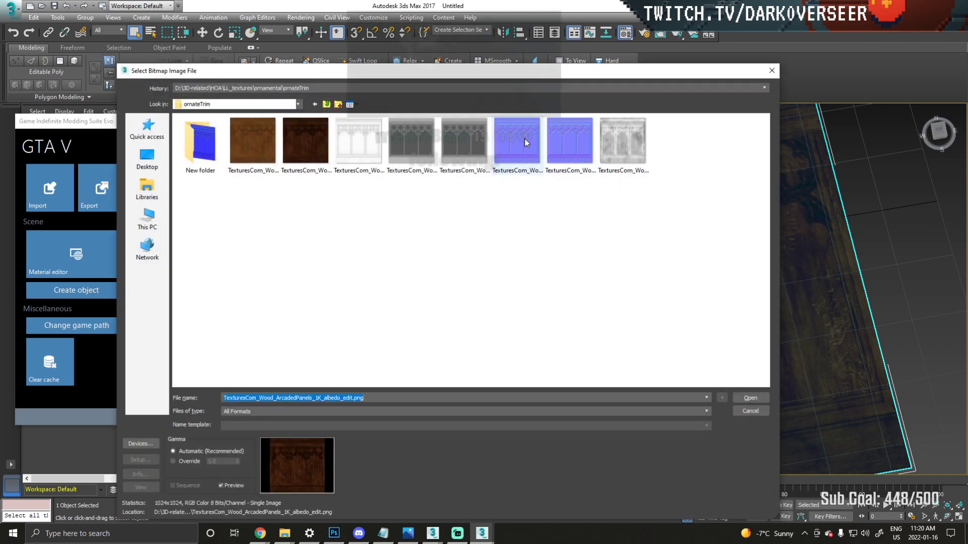
click(521, 147)
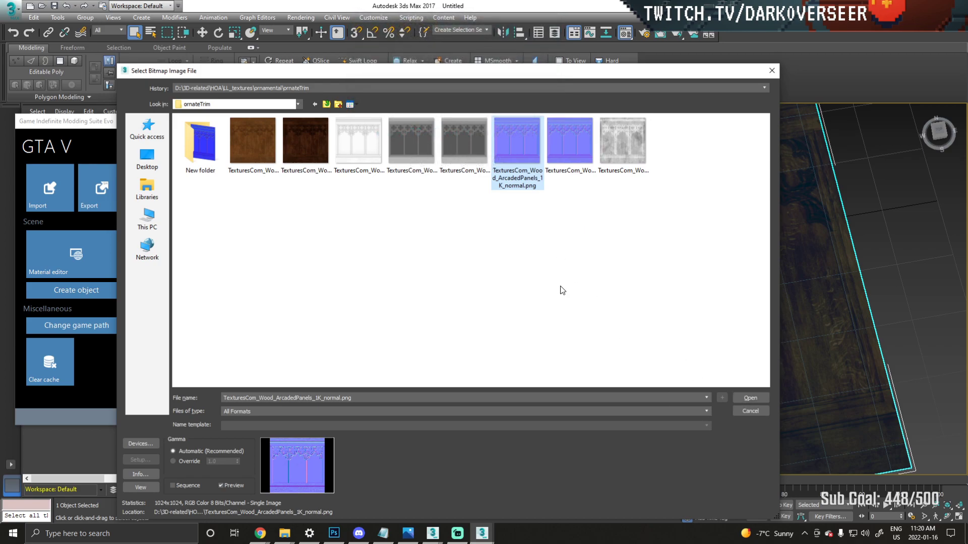
click(750, 398)
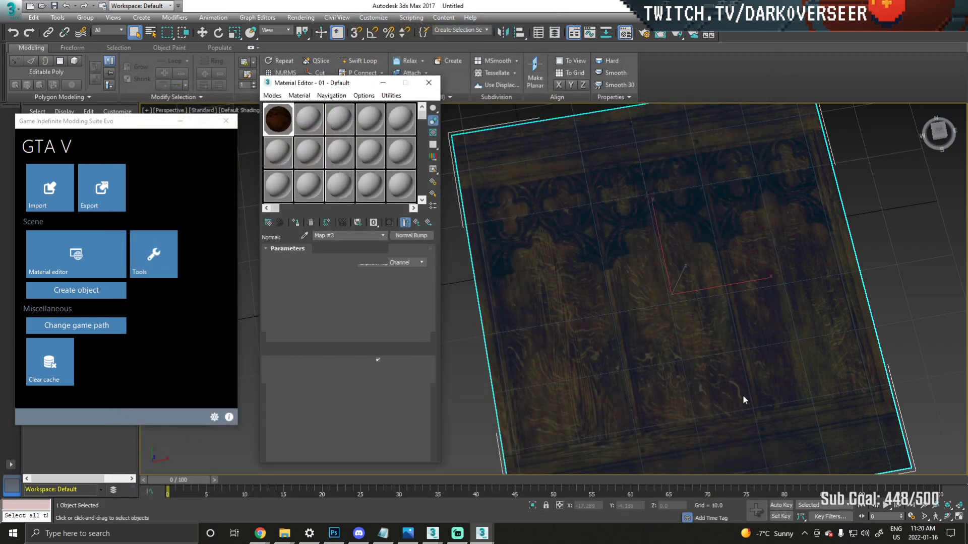
click(417, 223)
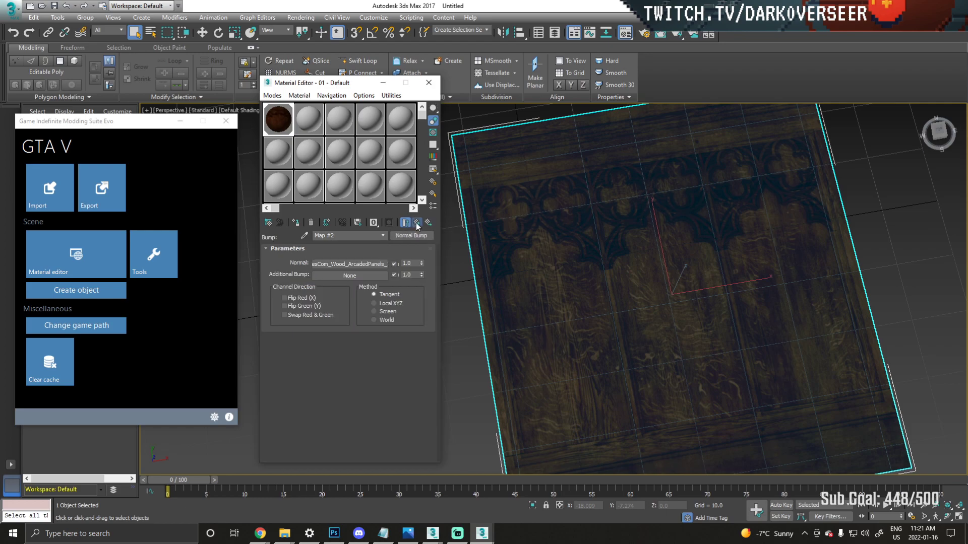
Set the wood material's Bump amount to 80
click(416, 222)
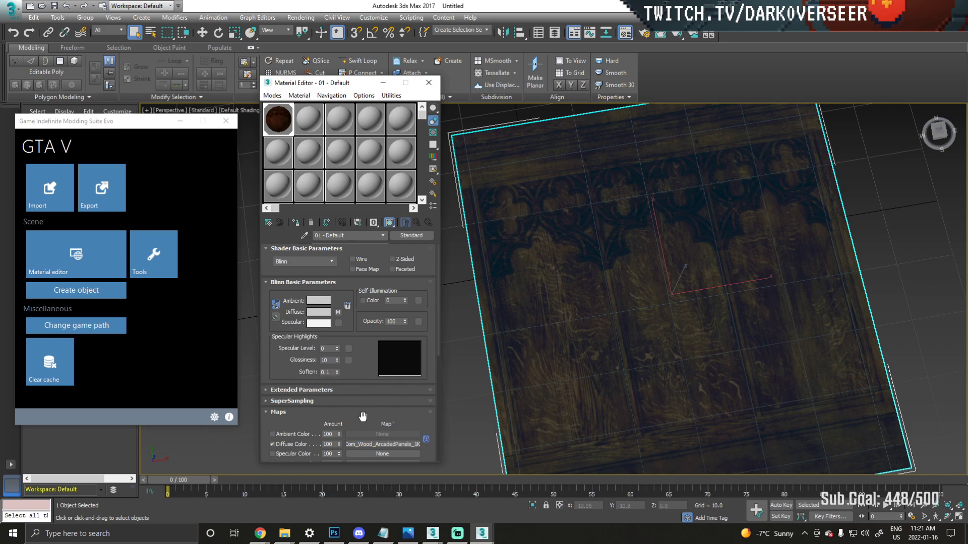
scroll(362, 416, down, 4)
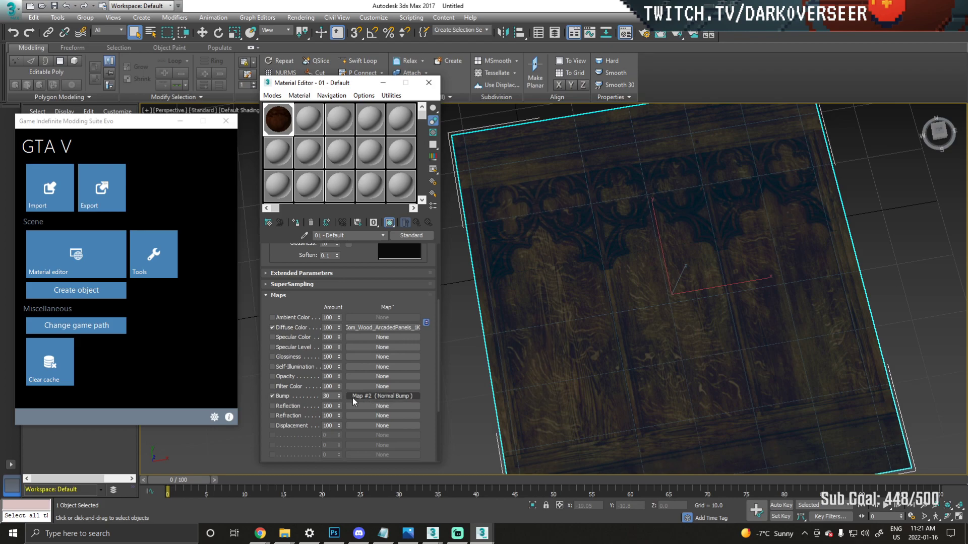
double_click(327, 396)
text(8)
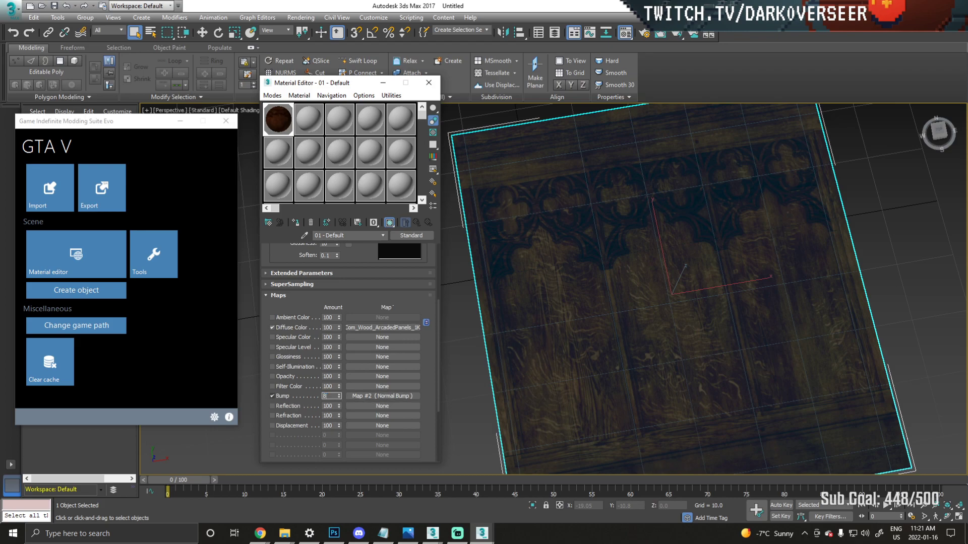
Switch the viewport to Realistic Materials with Maps, looking down on the panel
alt+middle_drag(526, 393, 634, 295)
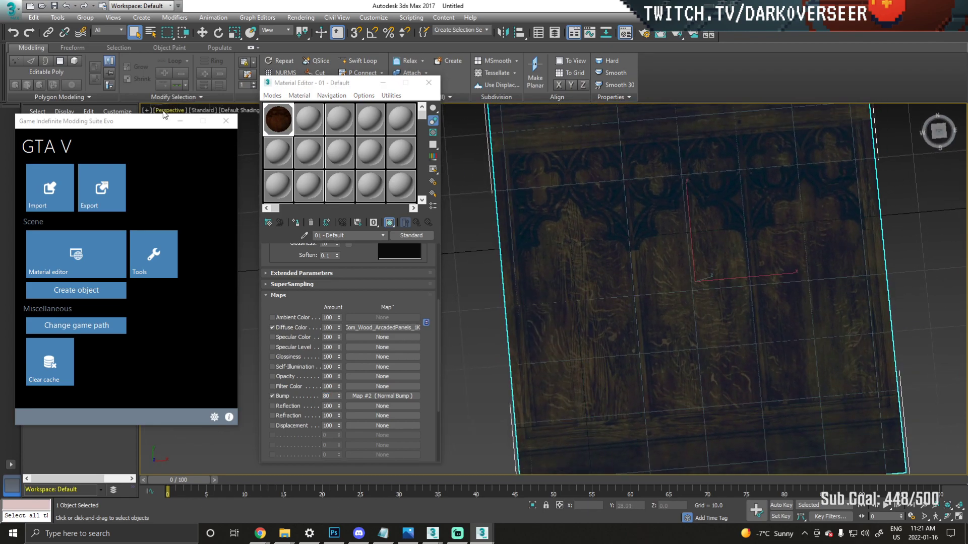
drag(147, 123, 148, 140)
click(196, 112)
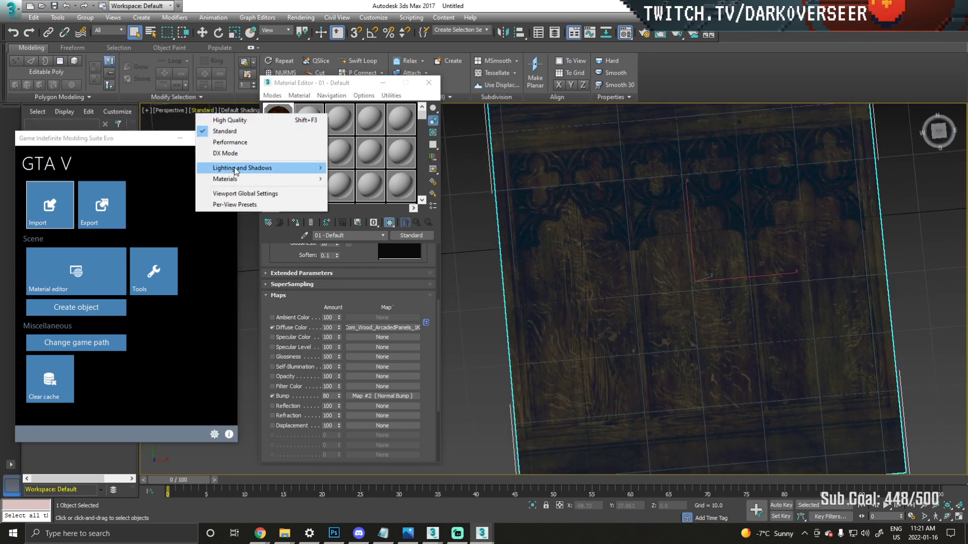
mouse_move(252, 179)
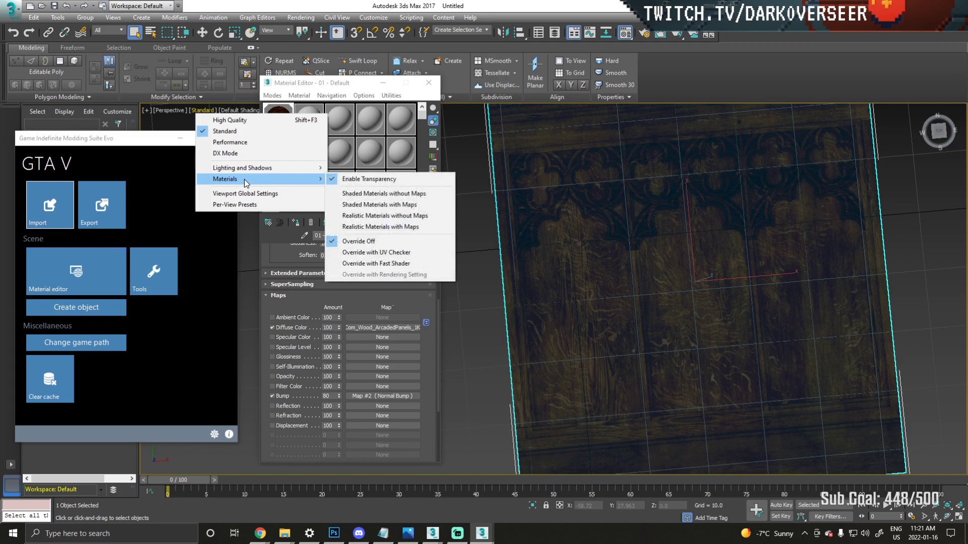
click(386, 227)
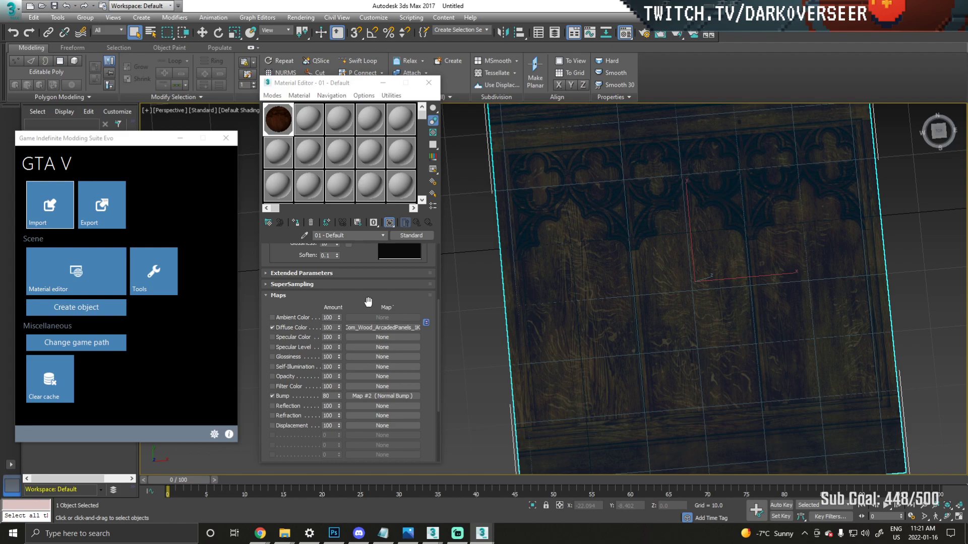
Raise Specular Level to 82 and Glossiness to 40, then view the panel head-on
scroll(368, 302, up, 3)
drag(336, 285, 340, 241)
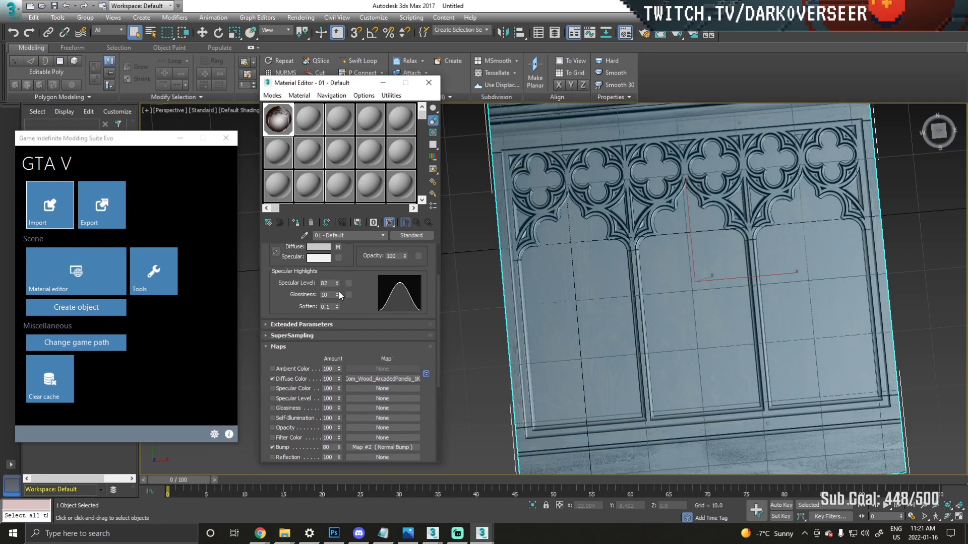
drag(337, 294, 337, 277)
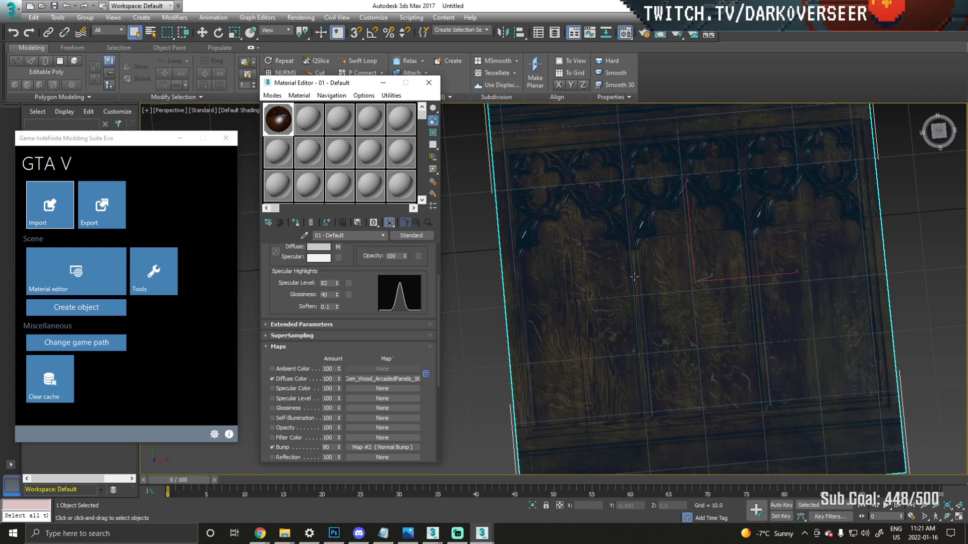
alt+middle_drag(633, 276, 738, 246)
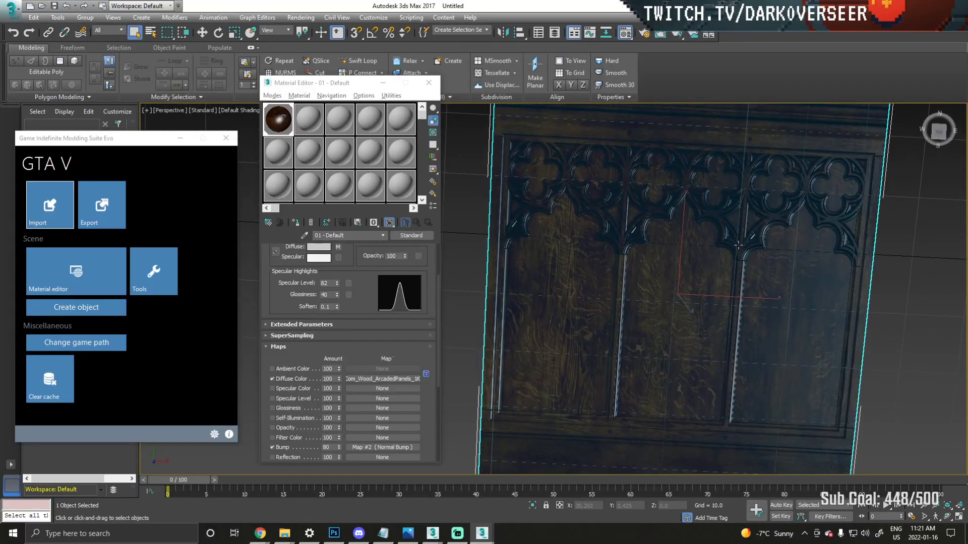
scroll(738, 246, up, 5)
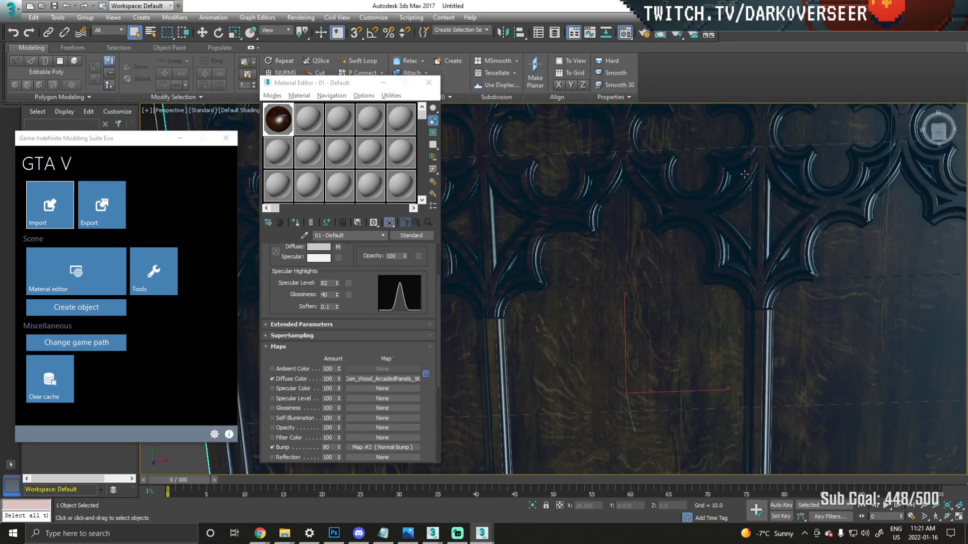
scroll(729, 245, down, 6)
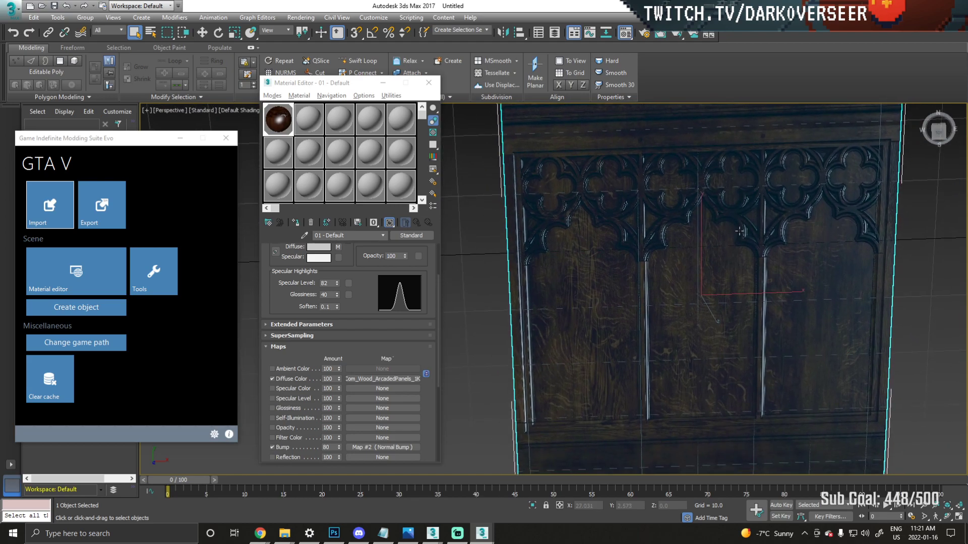
drag(359, 352, 377, 286)
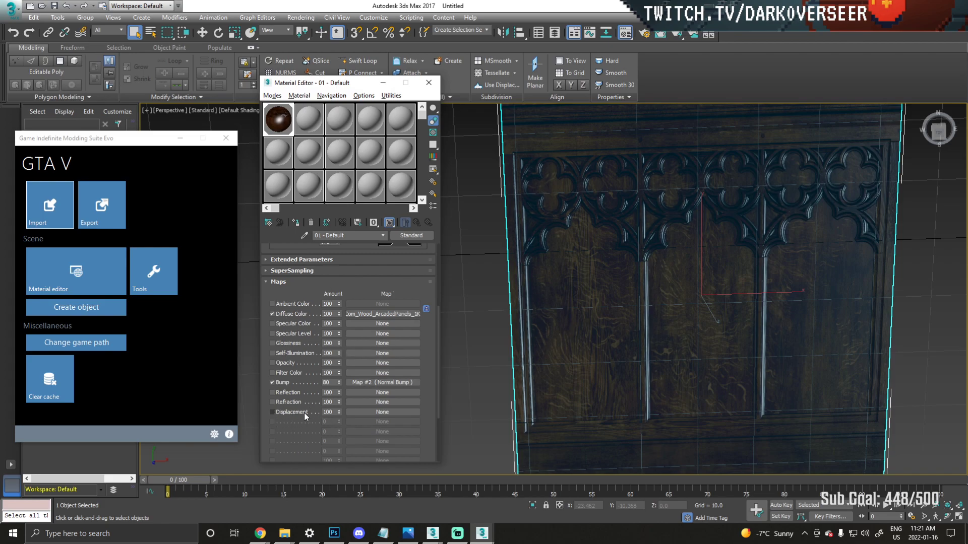
Enable Displacement with the TexturesCom_Wood_ArcadedPanels_1K_height.png bitmap and return to the parent material
click(273, 412)
click(365, 415)
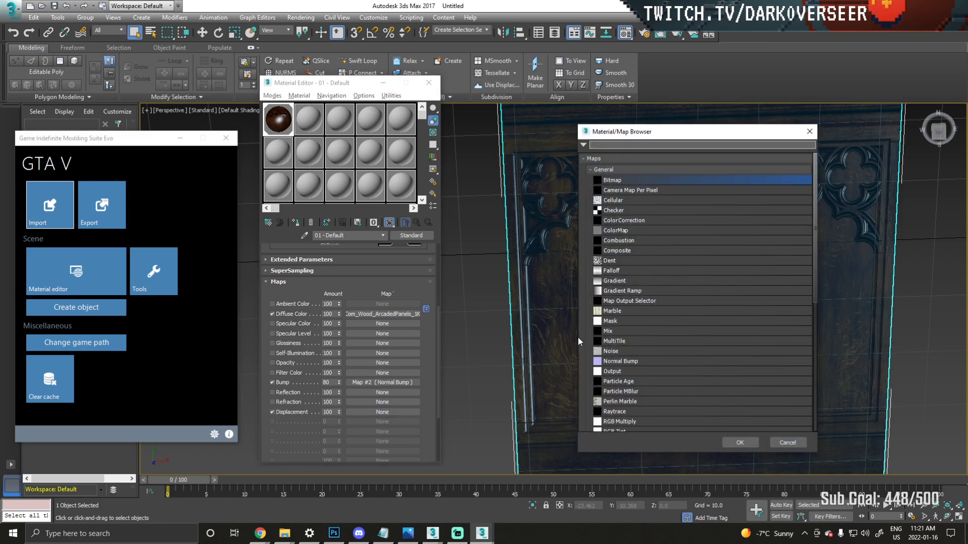
double_click(615, 180)
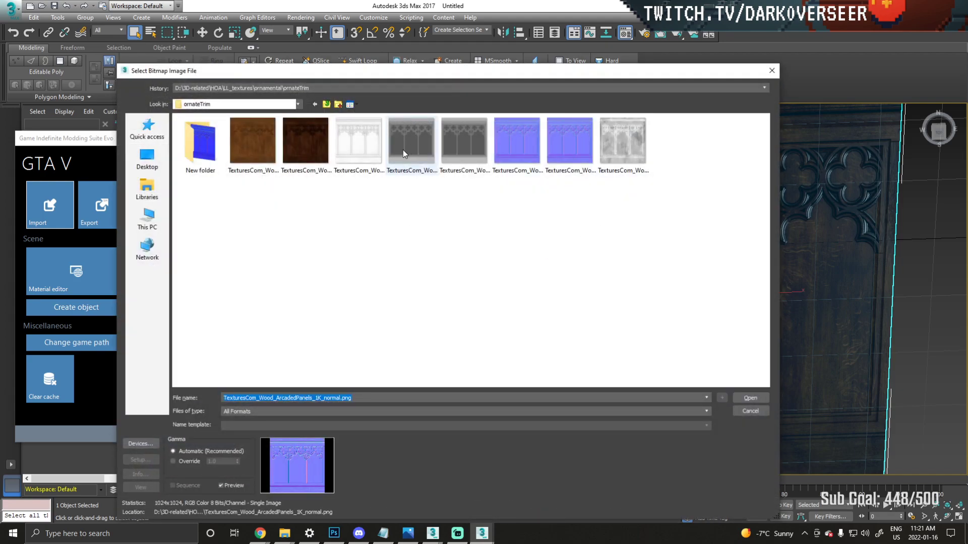
click(417, 145)
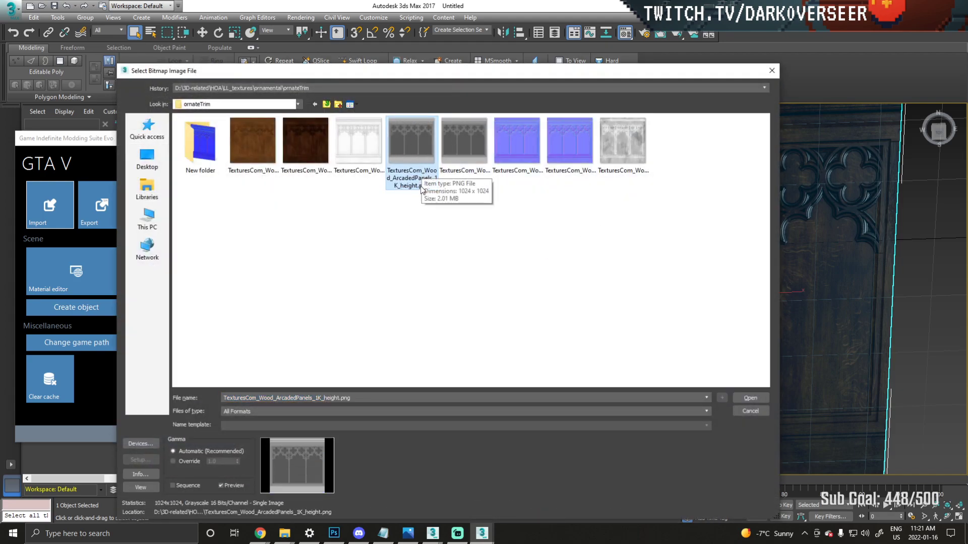
click(750, 398)
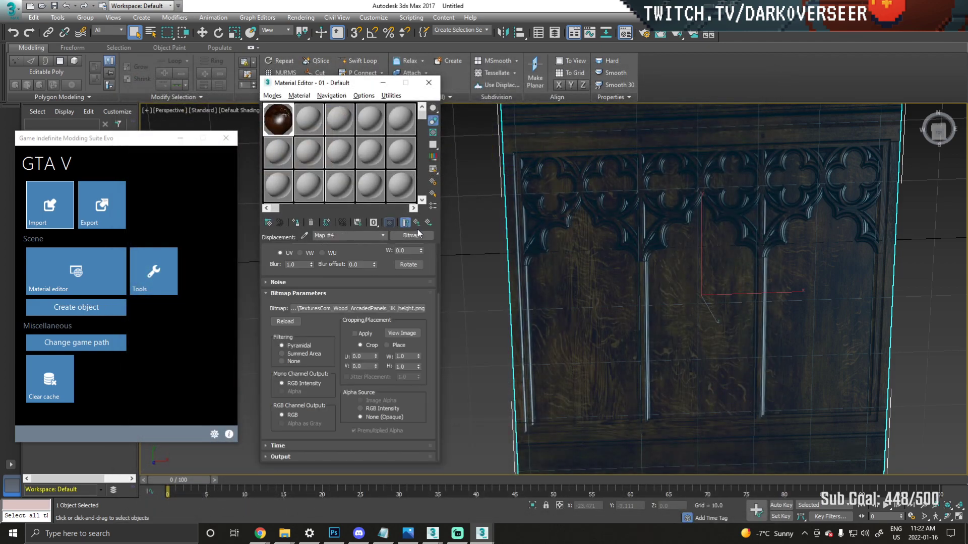
click(418, 225)
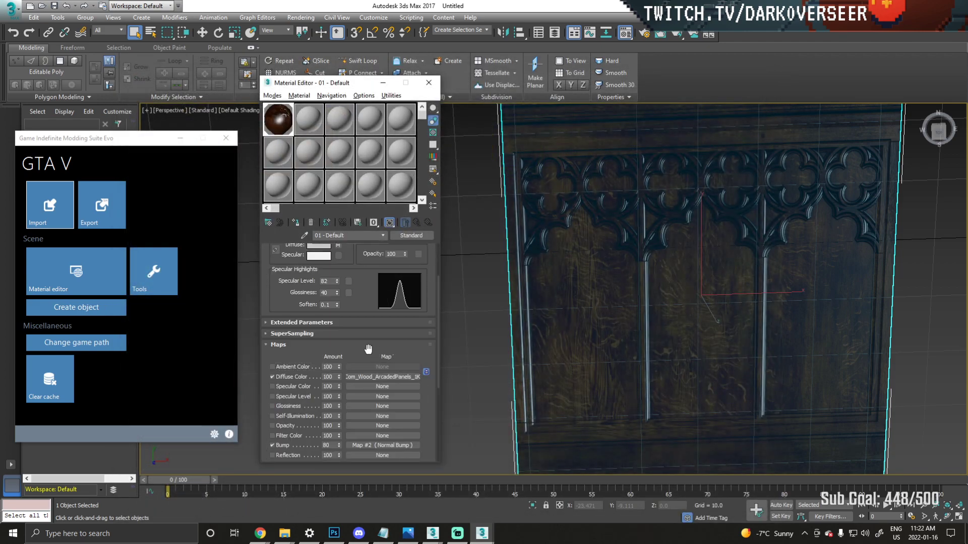
drag(368, 351, 363, 356)
scroll(363, 356, down, 1)
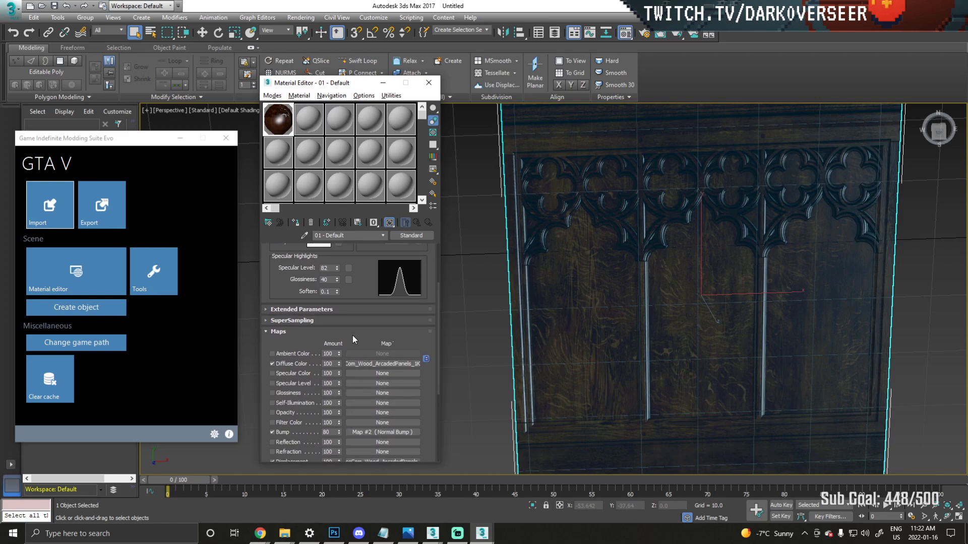
scroll(356, 291, down, 2)
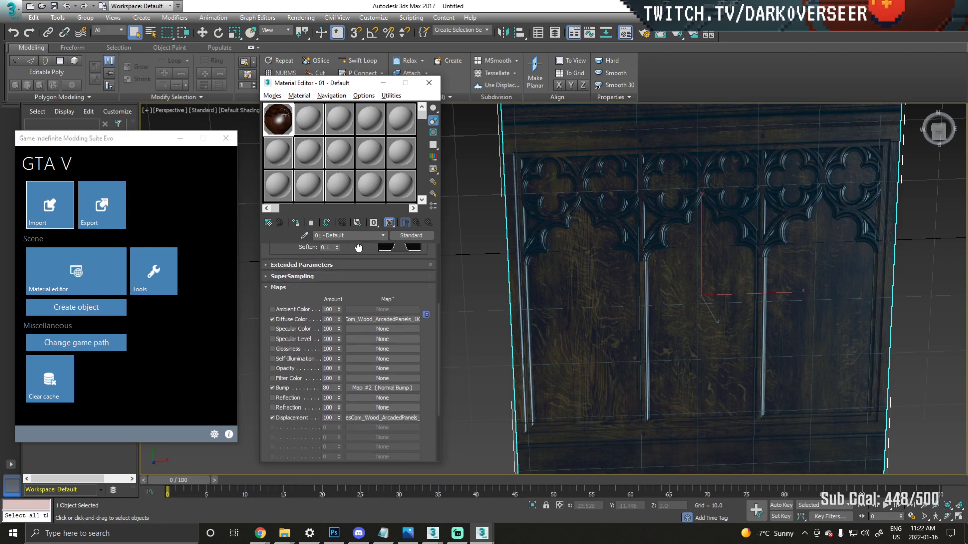
scroll(361, 443, up, 1)
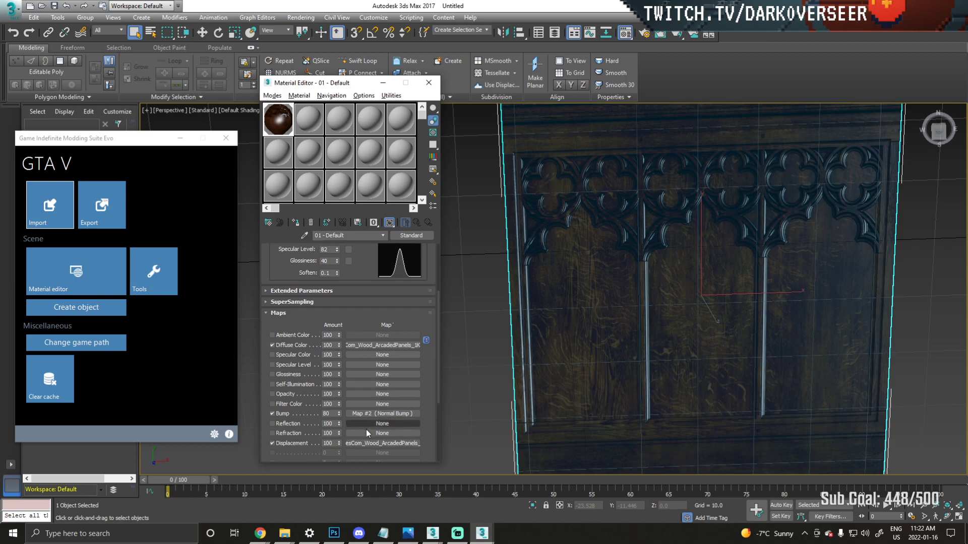
scroll(363, 275, up, 2)
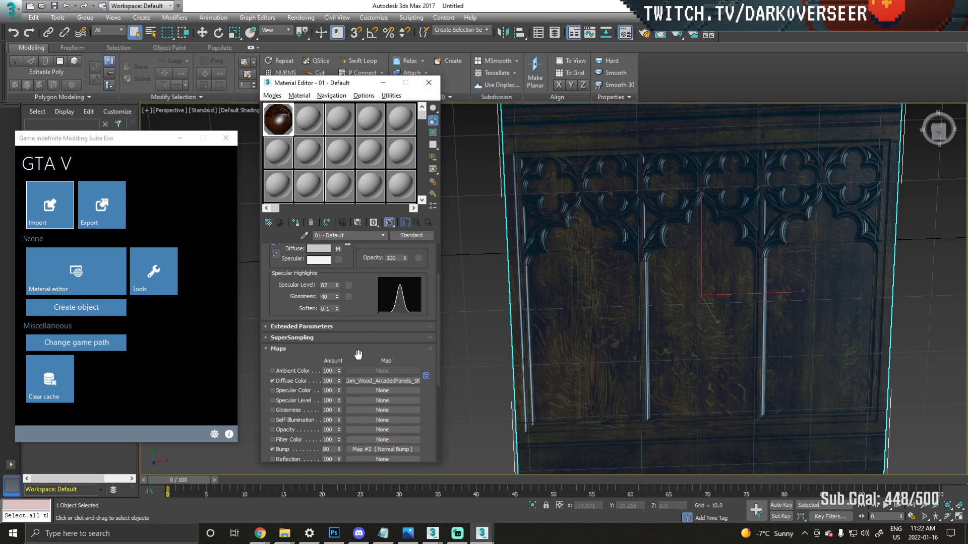
scroll(358, 355, down, 4)
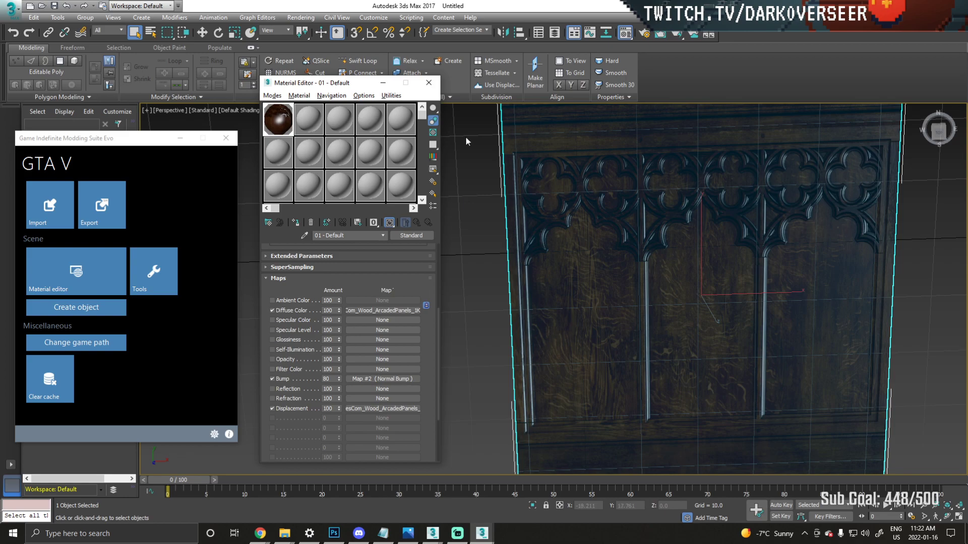
Minimise the Material Editor and bring the ornateTrim folder window forward
click(384, 82)
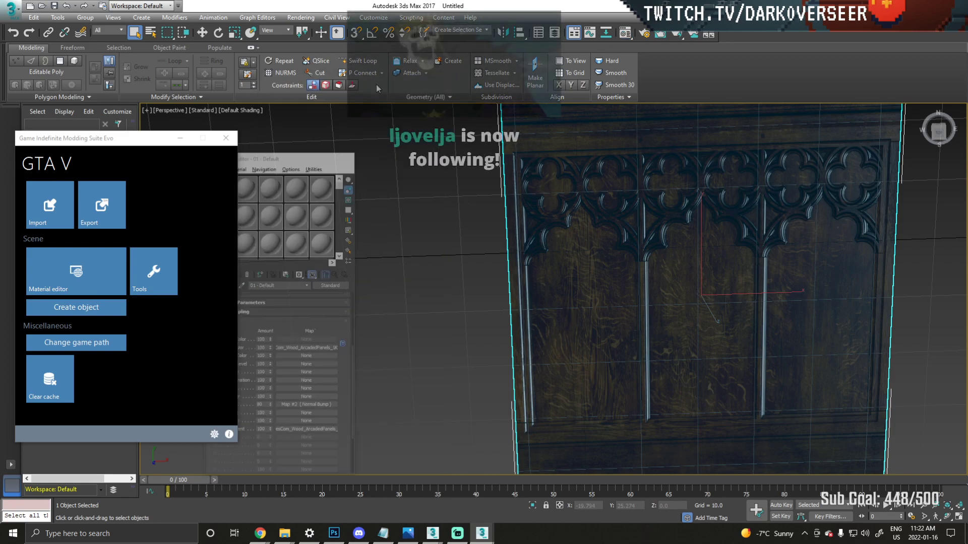
mouse_move(294, 530)
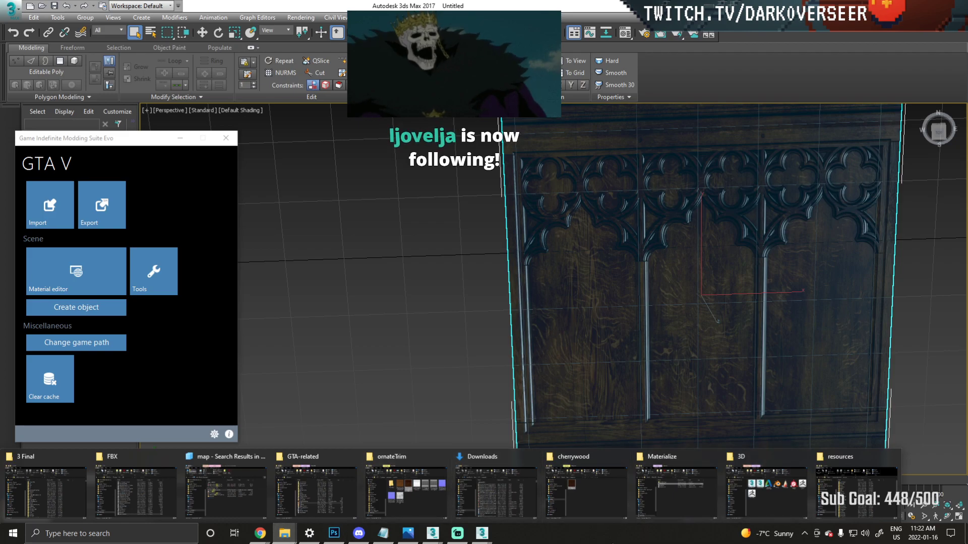
click(425, 495)
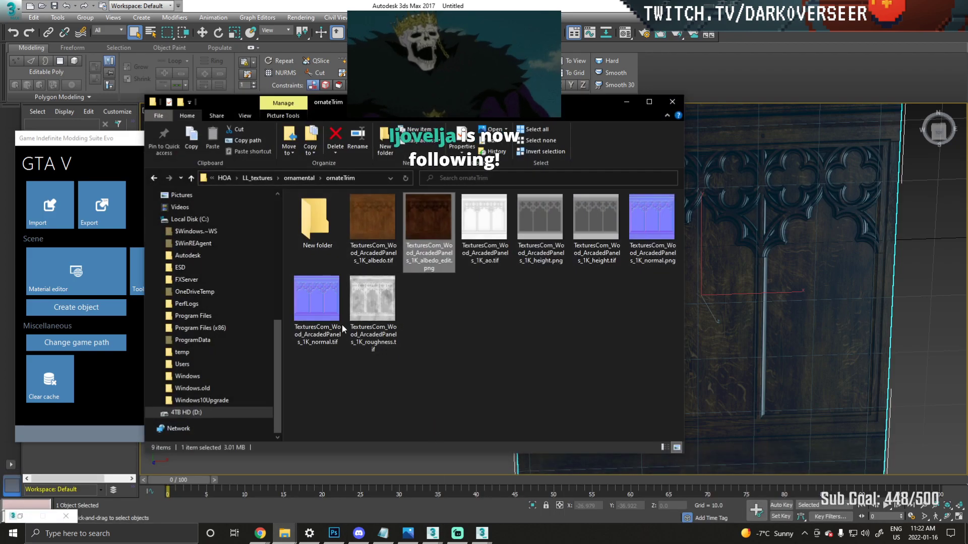
Check inside New folder, go back to ornateTrim, and close that window
double_click(325, 220)
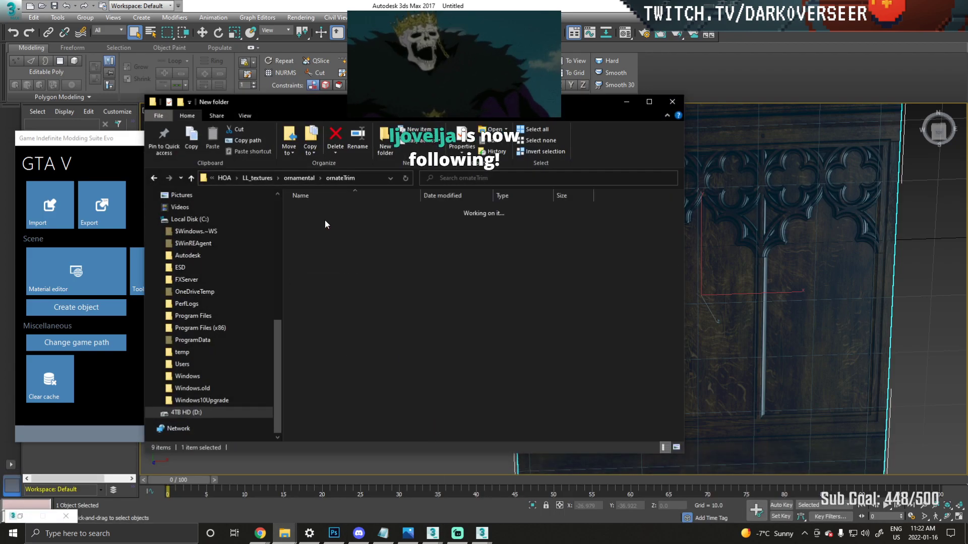
click(154, 178)
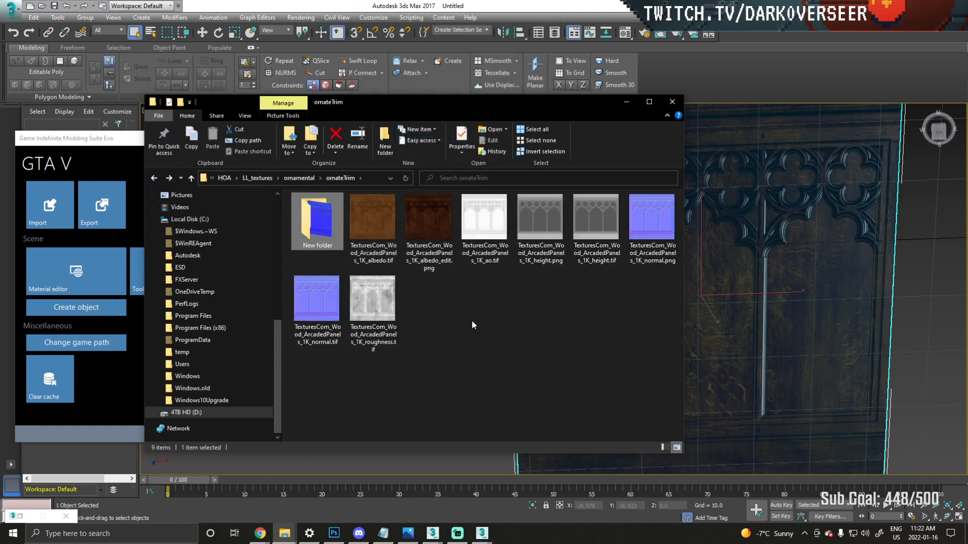
click(453, 317)
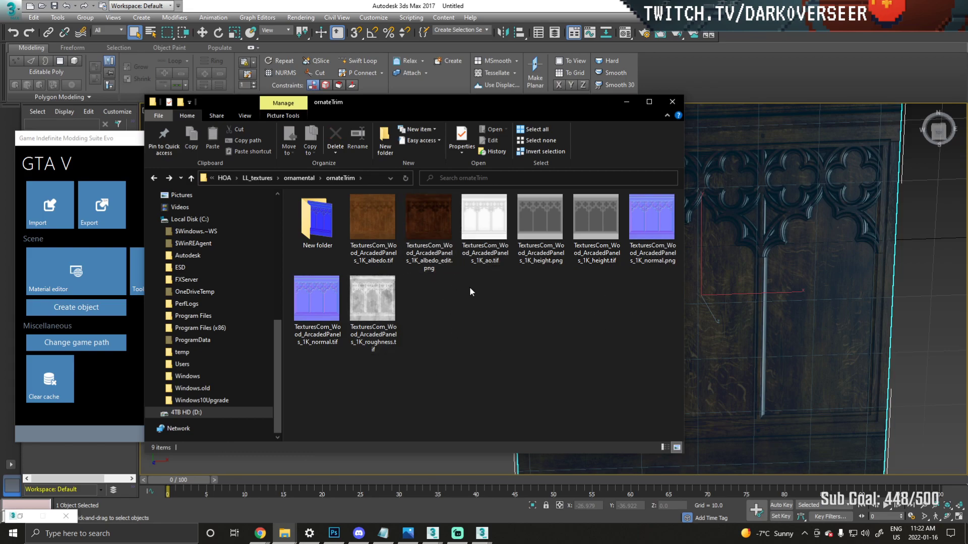
click(672, 101)
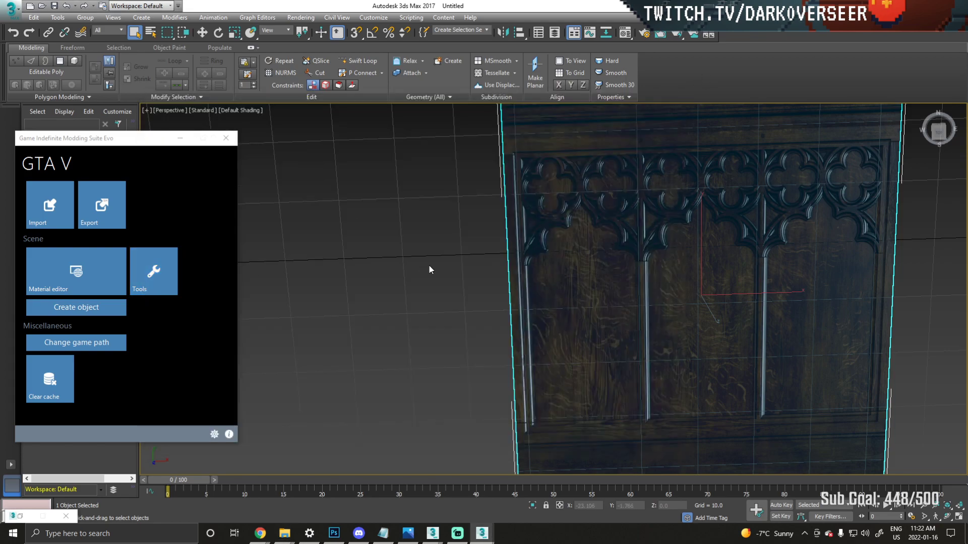
In GIMS, convert material ID 1 to a GTA V material and expand its Bump + Height texture
click(93, 268)
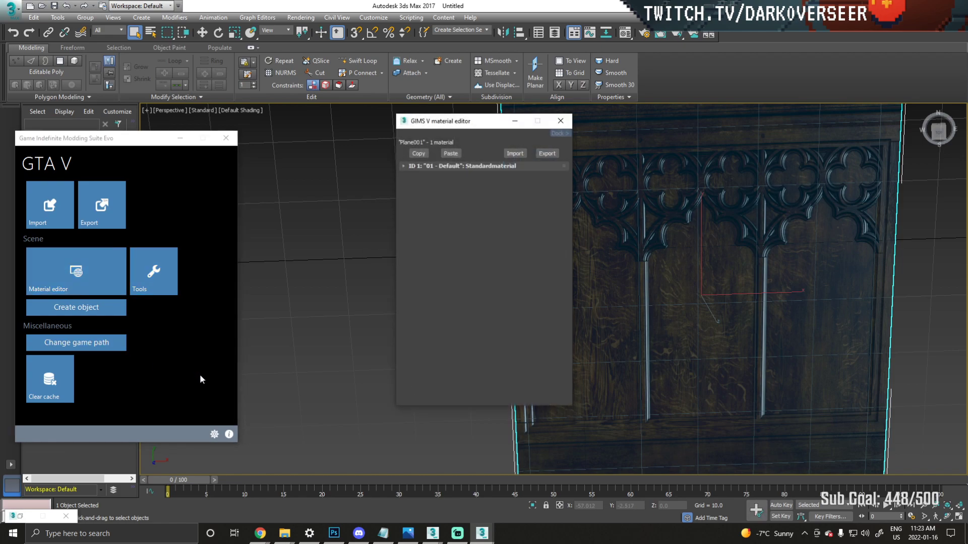
click(403, 167)
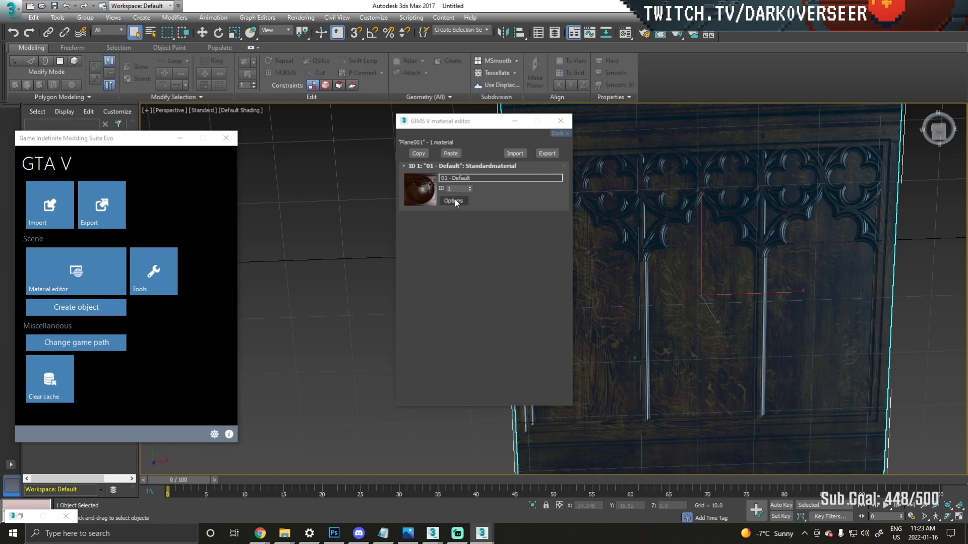
click(458, 201)
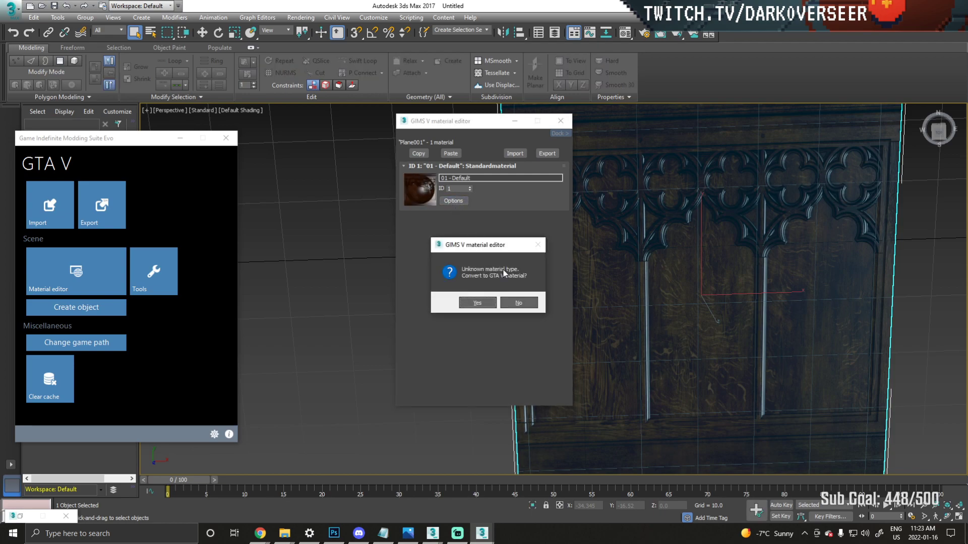
click(481, 302)
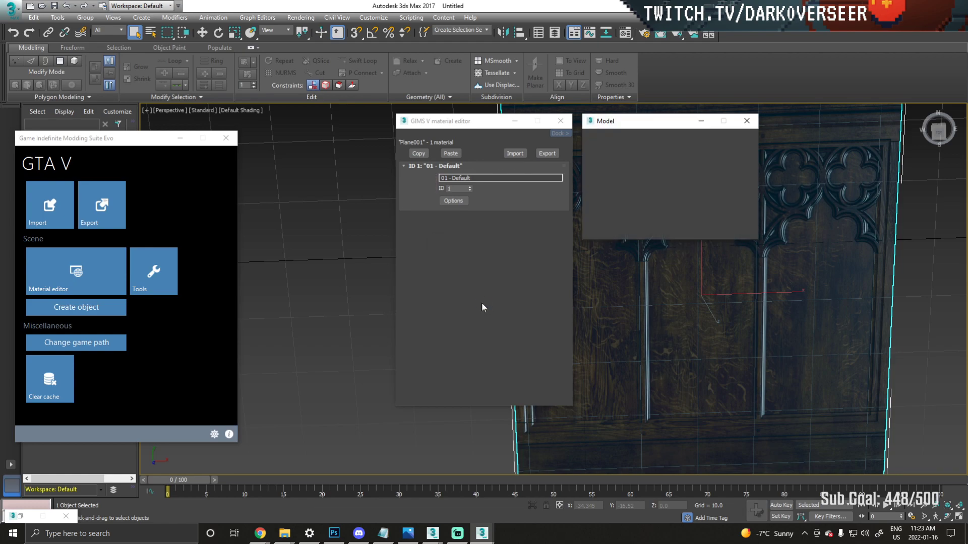
right_click(482, 306)
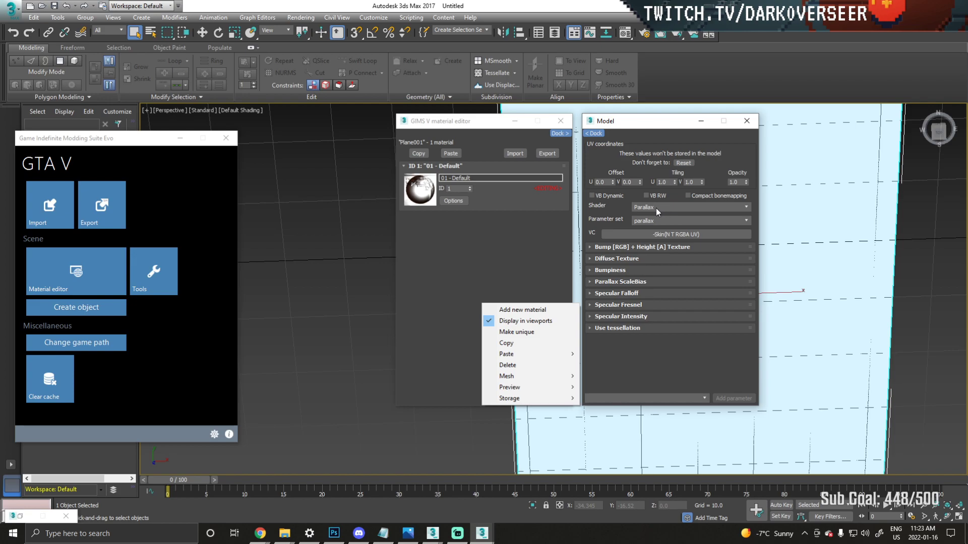
click(602, 248)
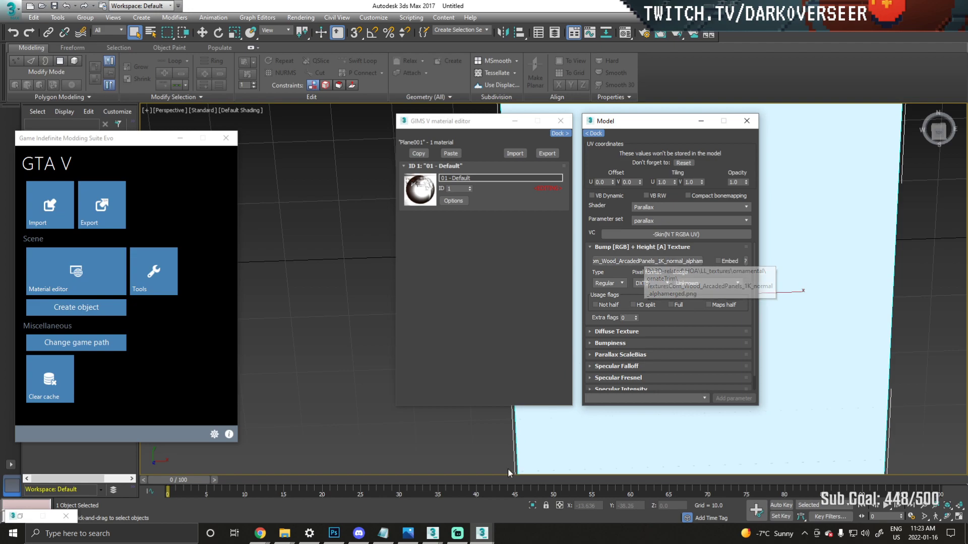
Glance at the ornateTrim folder window, then return to the 3ds Max scene
mouse_move(284, 533)
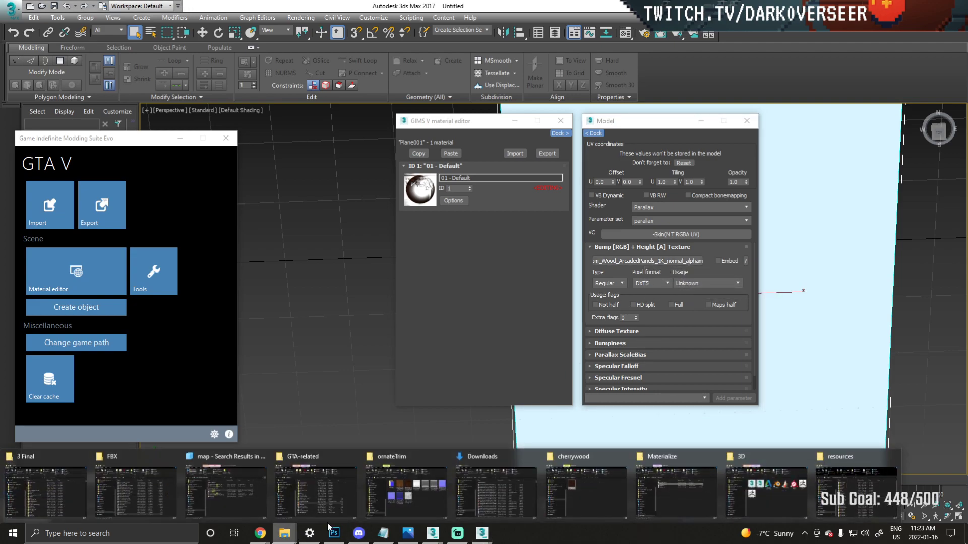
click(425, 488)
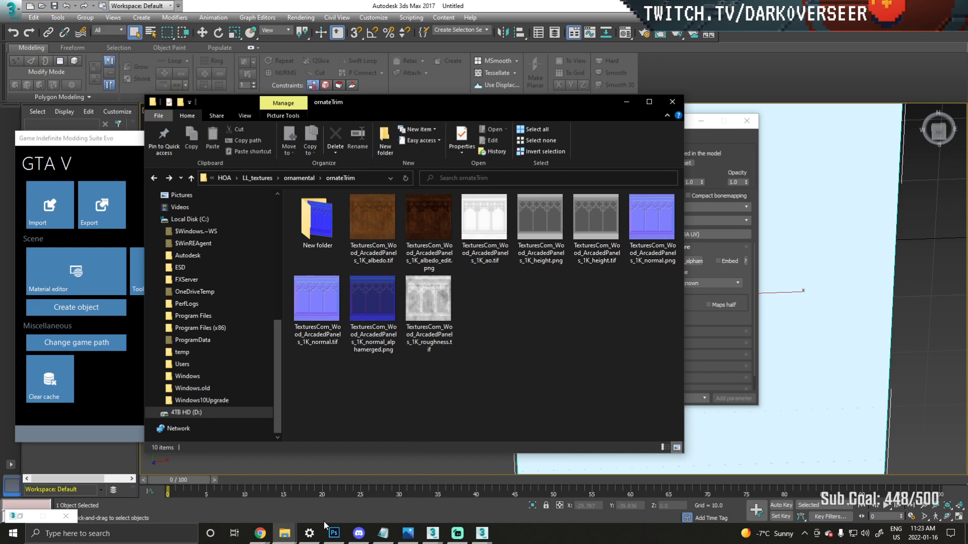
click(18, 537)
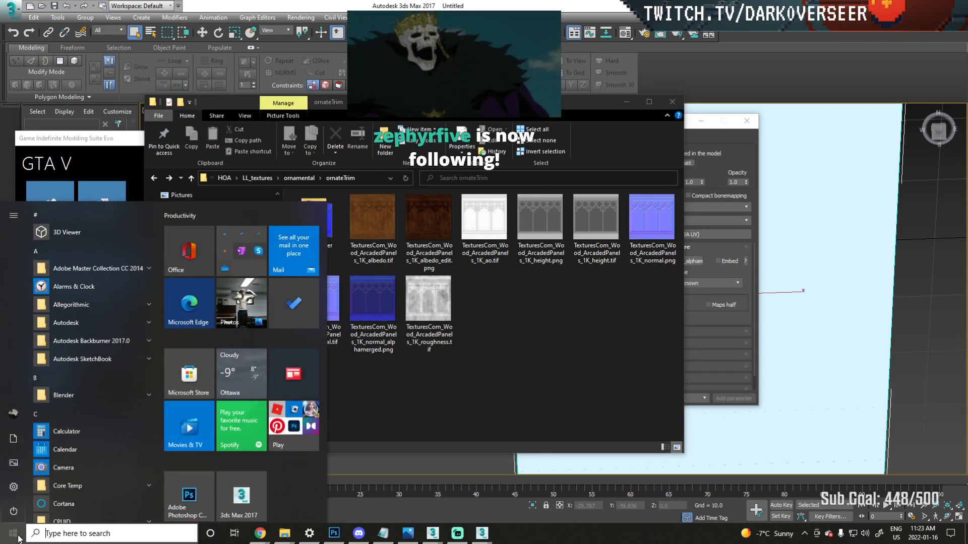
click(897, 340)
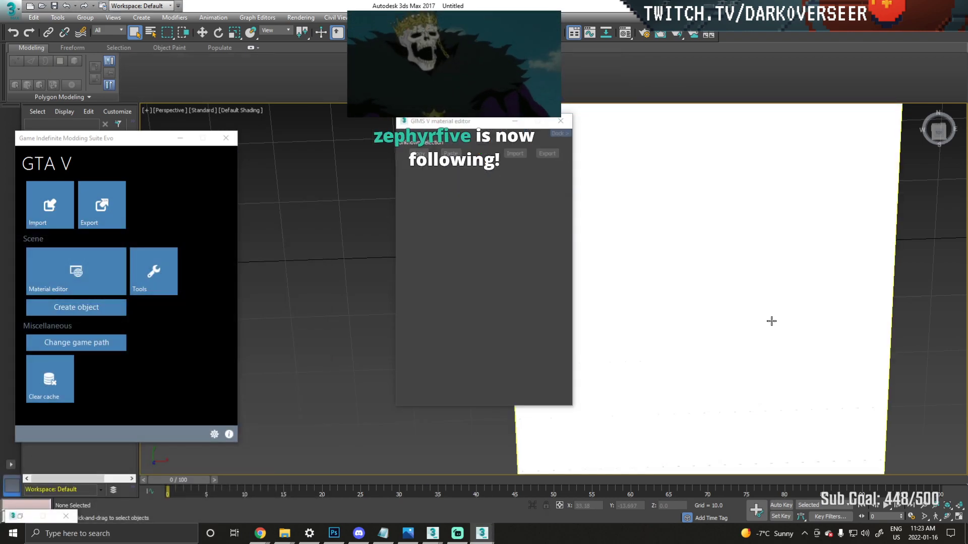
Select the plane and open its GTA V shader options to show Parallax ScaleBias 0.03
click(776, 278)
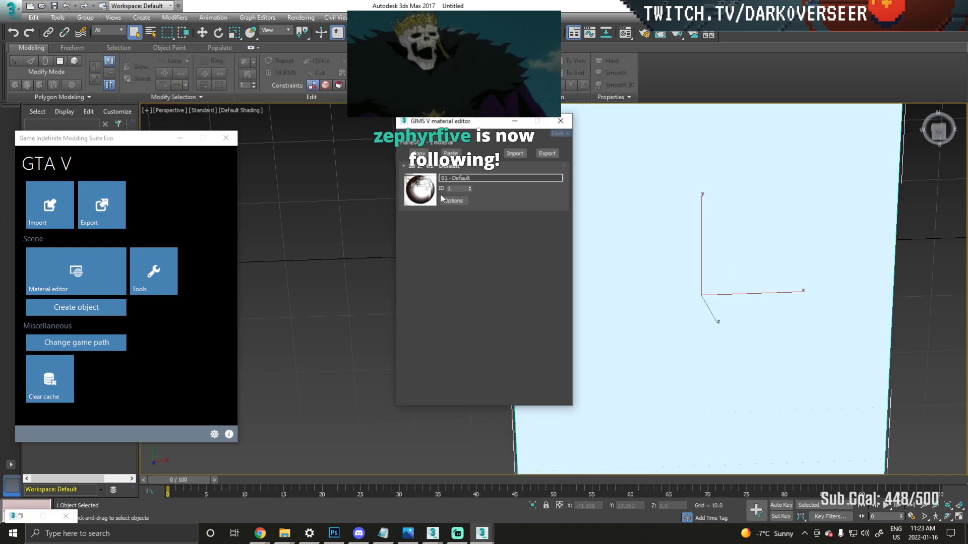
click(442, 199)
right_click(533, 231)
click(625, 336)
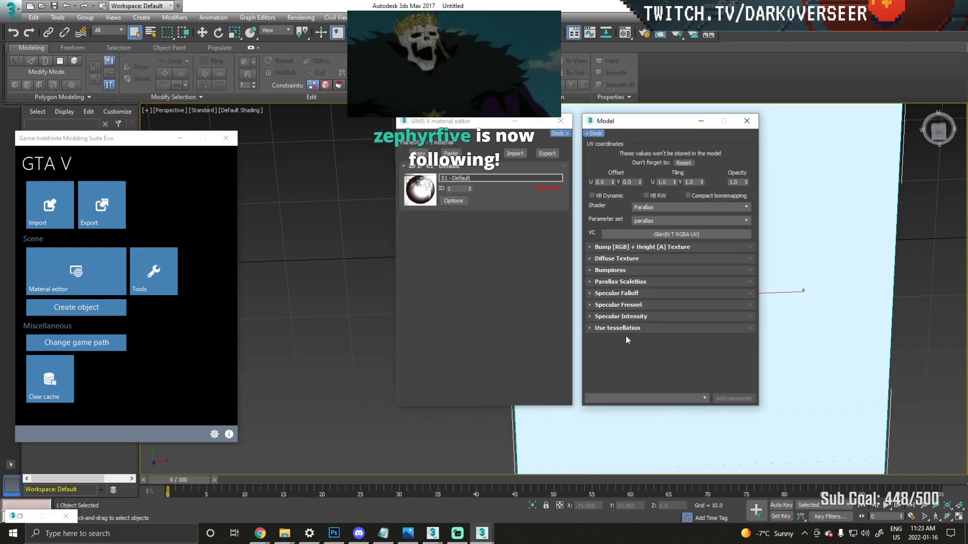
click(589, 283)
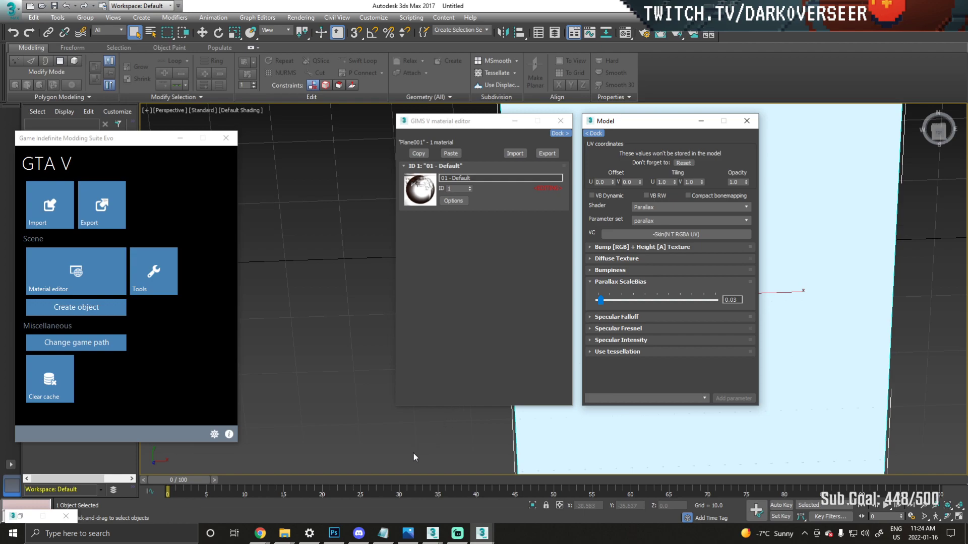
click(283, 538)
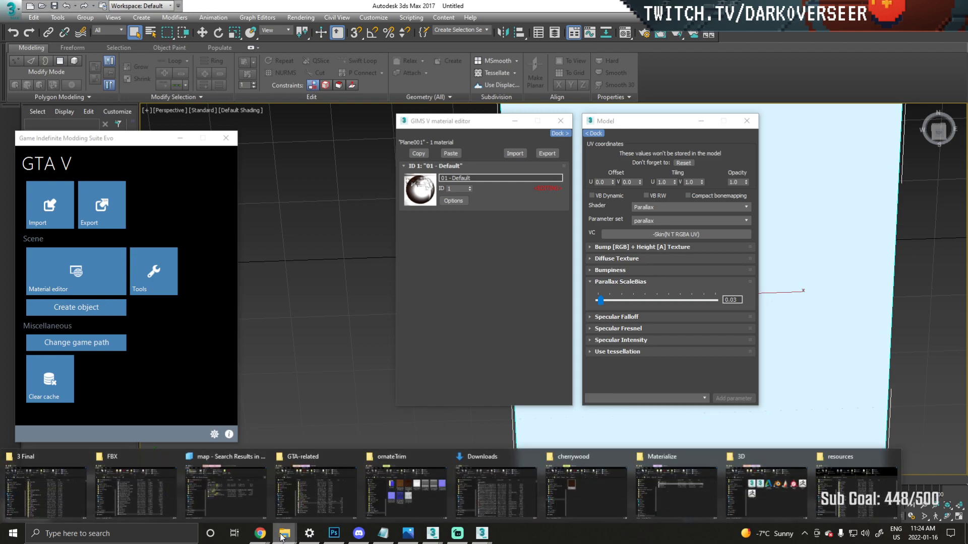
Launch OpenIV from the GTA-related folder for Grand Theft Auto V
click(315, 497)
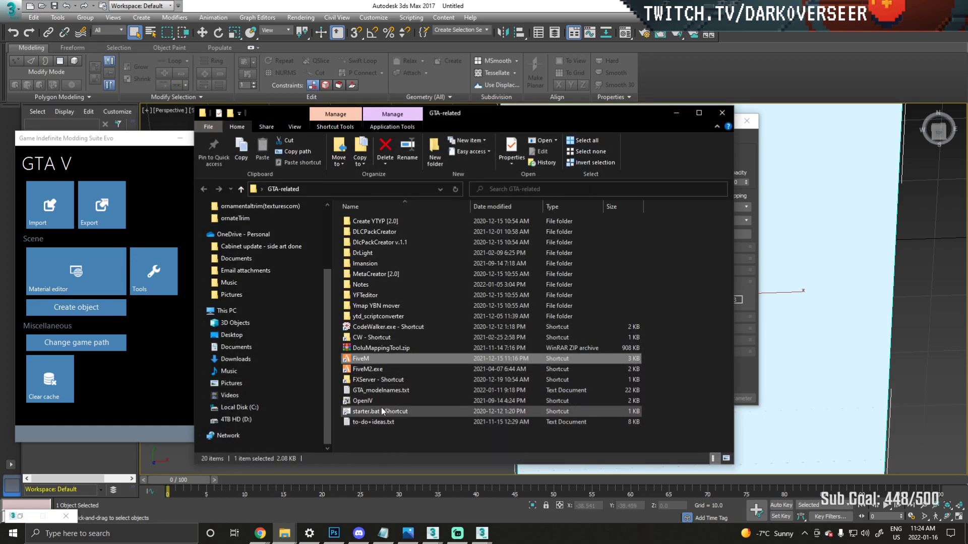
click(359, 404)
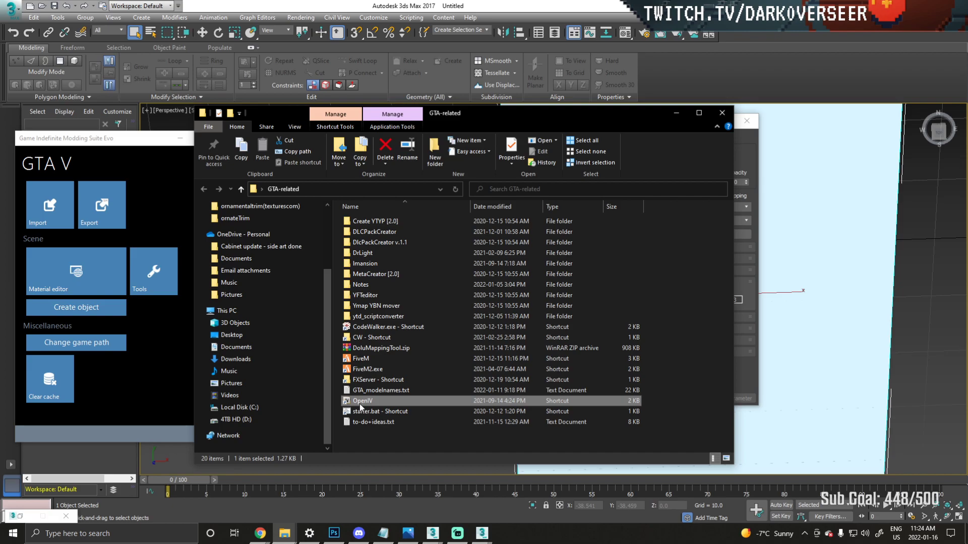
double_click(359, 404)
click(435, 283)
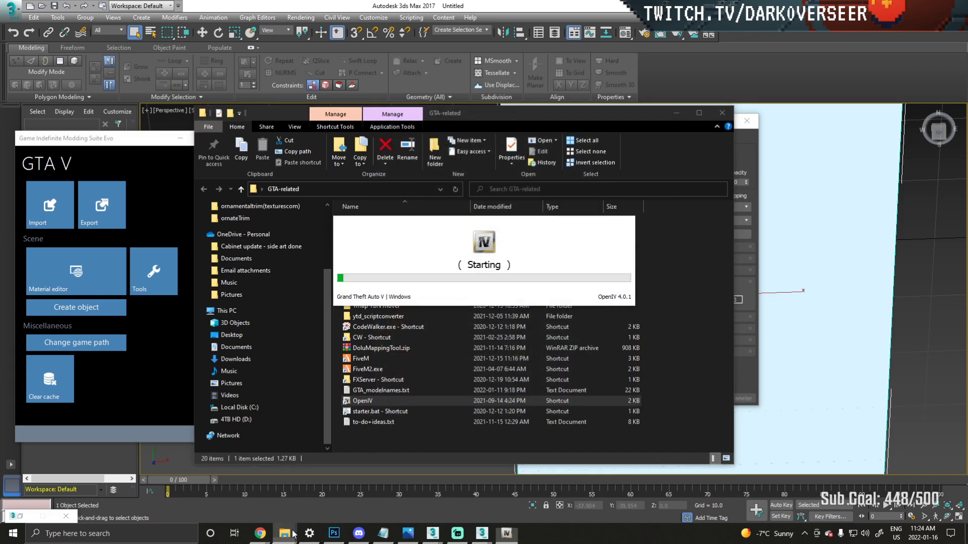
Open TexturesCom_Wood_ArcadedPanels_1K_normal_alphamerged.png from ornateTrim in Adobe Photoshop CC 2014
mouse_move(294, 534)
click(401, 485)
click(371, 302)
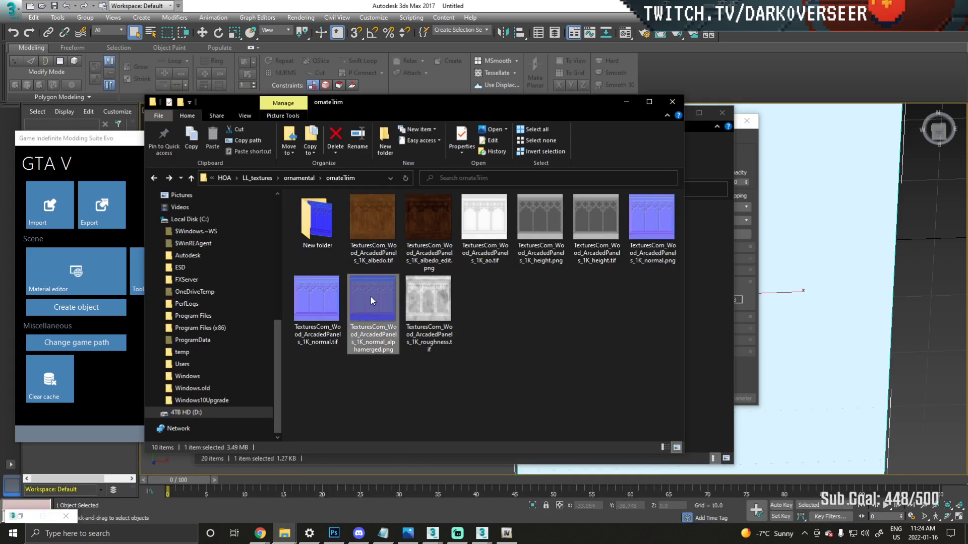
right_click(371, 297)
mouse_move(433, 368)
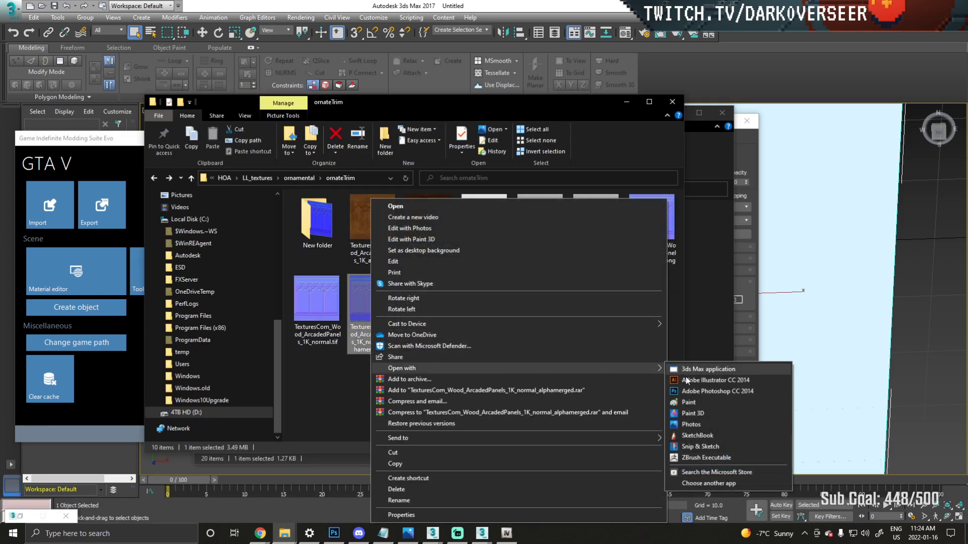
click(704, 392)
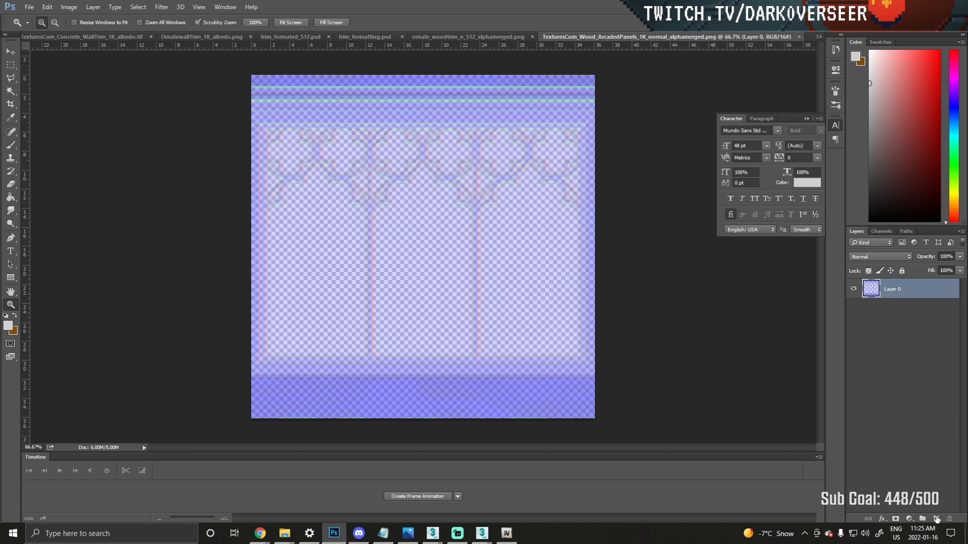
Add a layer beneath Layer 0 and fill it with grey #7d7d7d using the Paint Bucket
click(936, 520)
drag(890, 290, 902, 335)
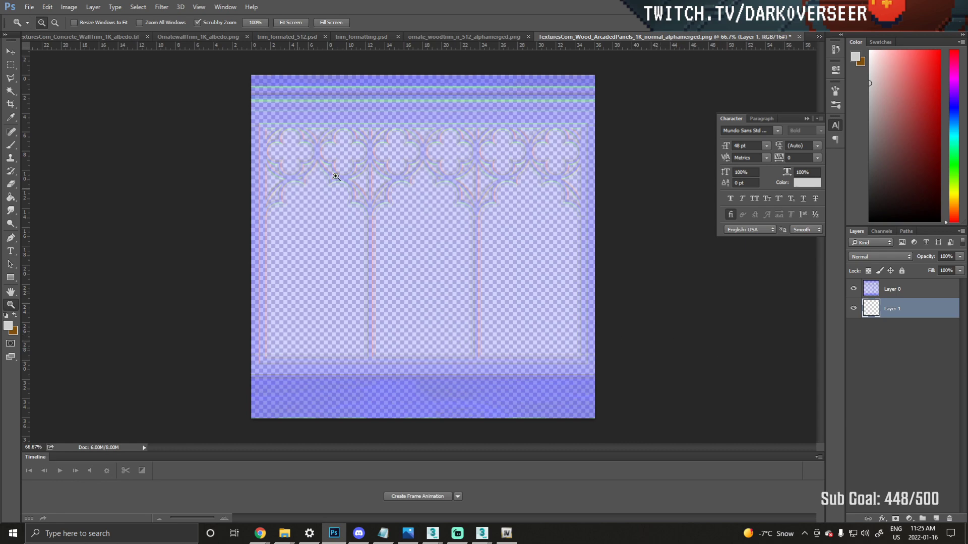
click(8, 329)
text(7d7d7d)
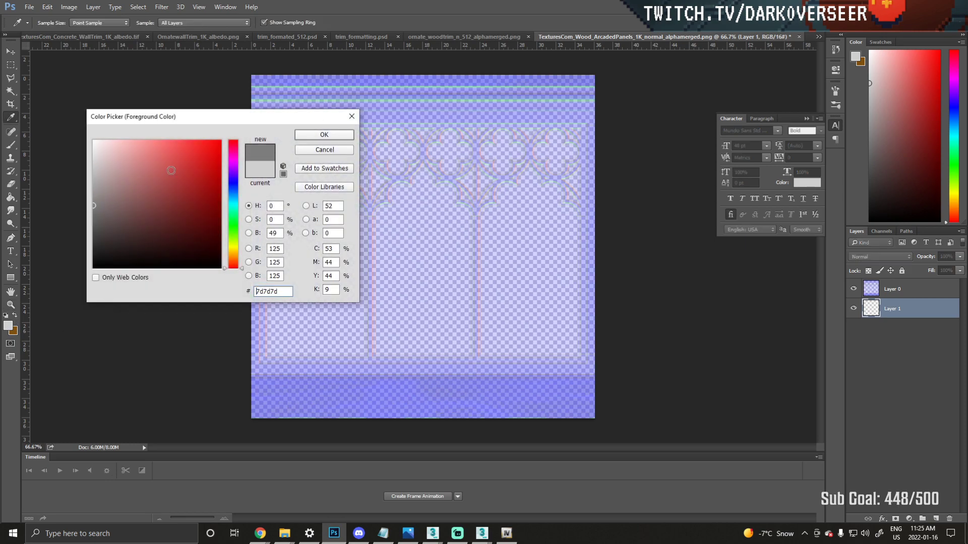
click(325, 135)
key(z)
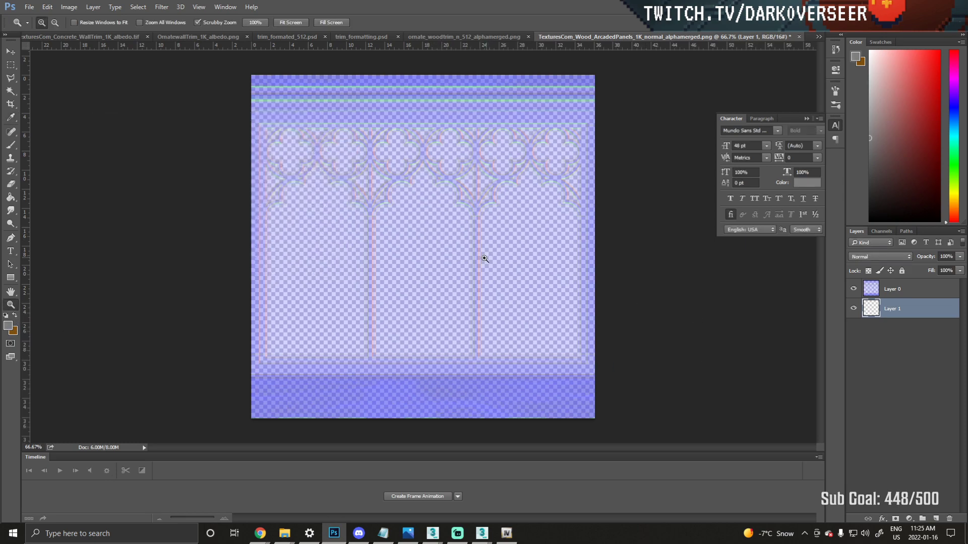
key(g)
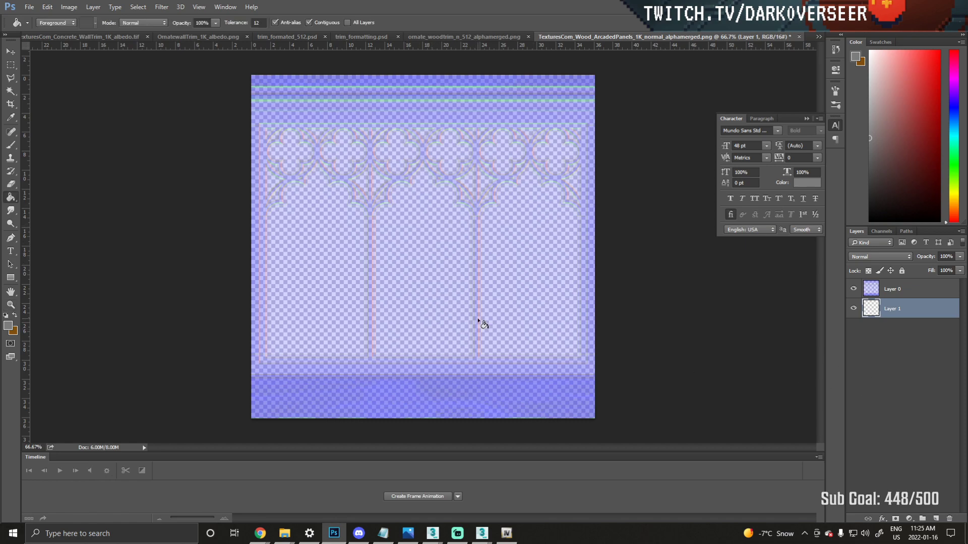
click(444, 309)
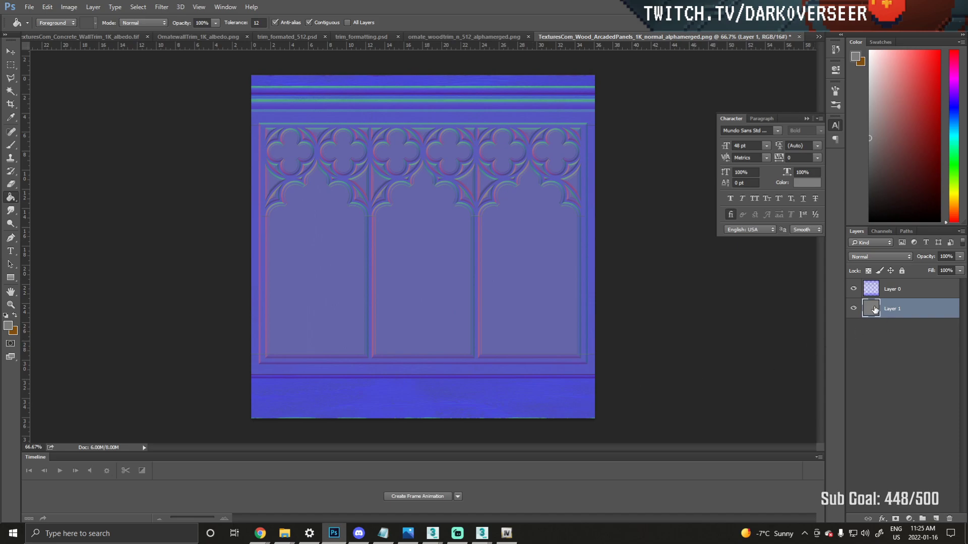